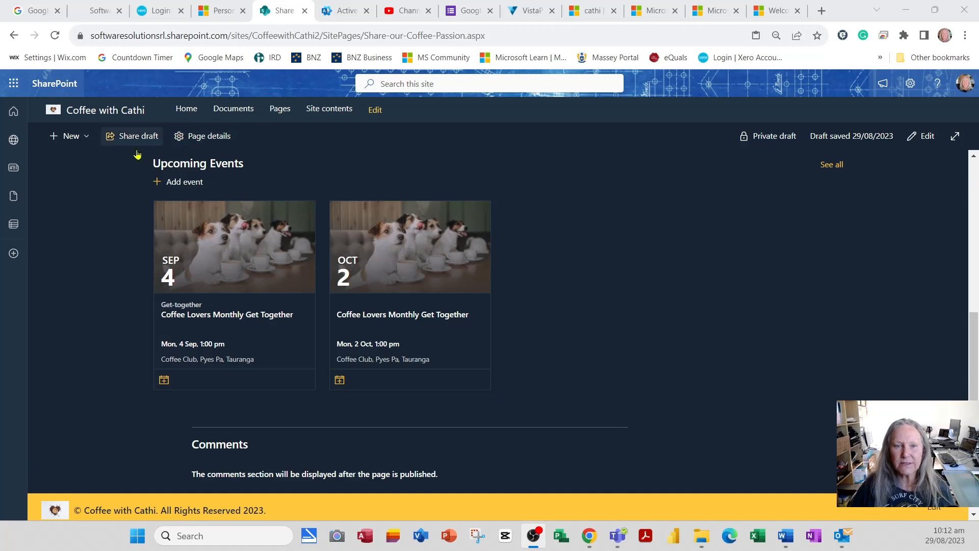
Step: Create a new site page from the Basic text template as a private draft, then start on its title
click(80, 143)
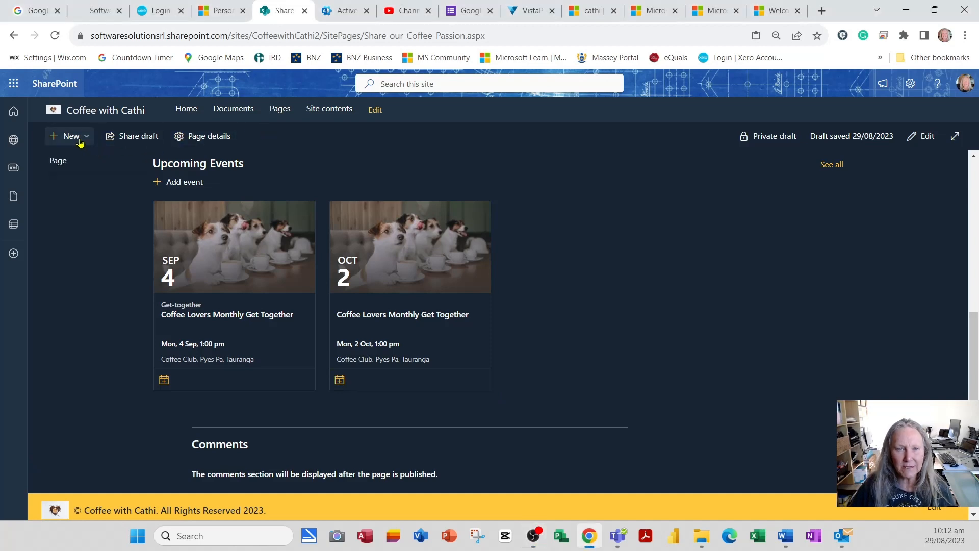
click(64, 163)
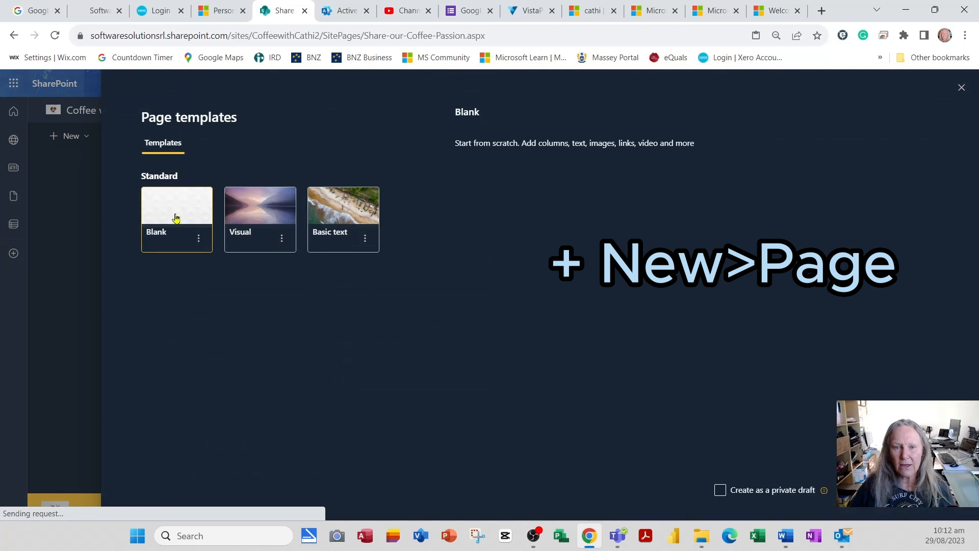
click(326, 223)
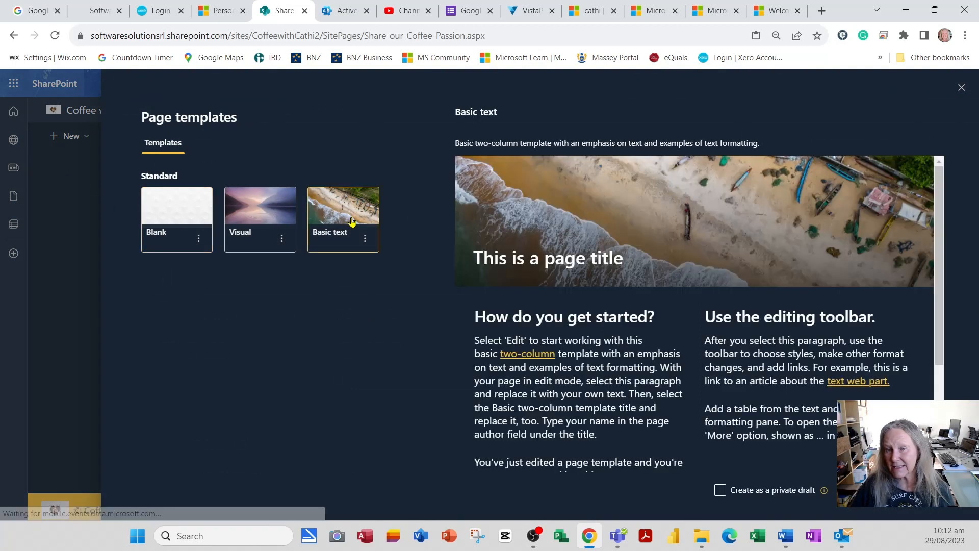
click(727, 492)
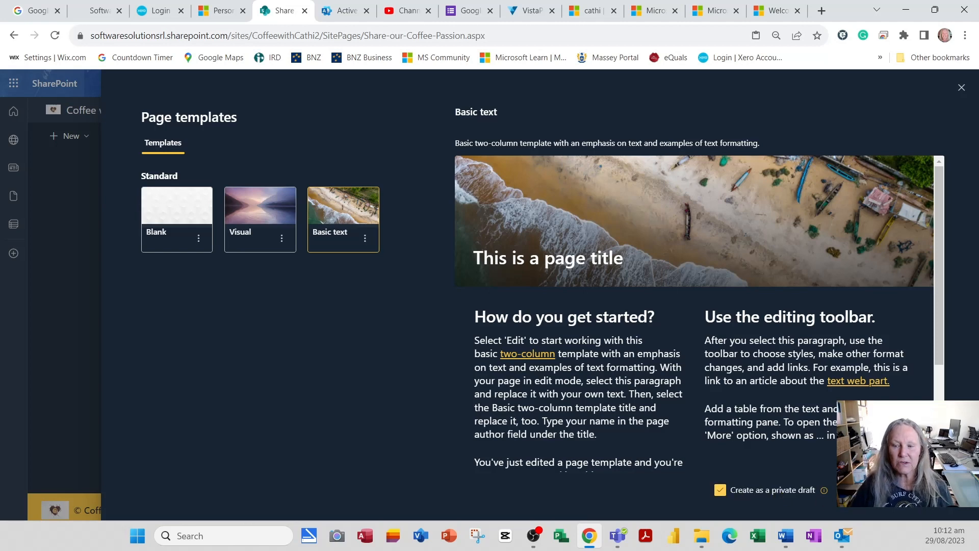
click(870, 490)
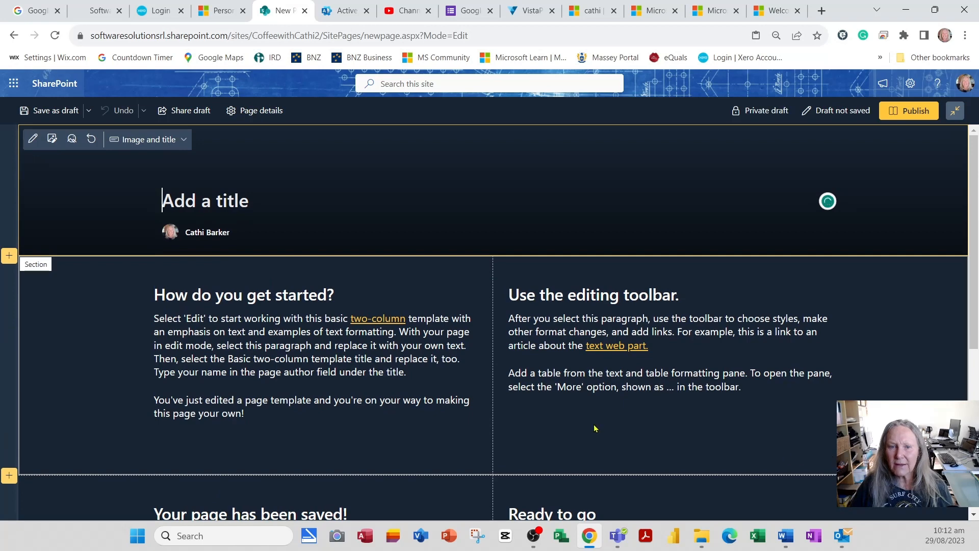
click(254, 210)
Step: Title the page 'Coffee News'
text(Cof)
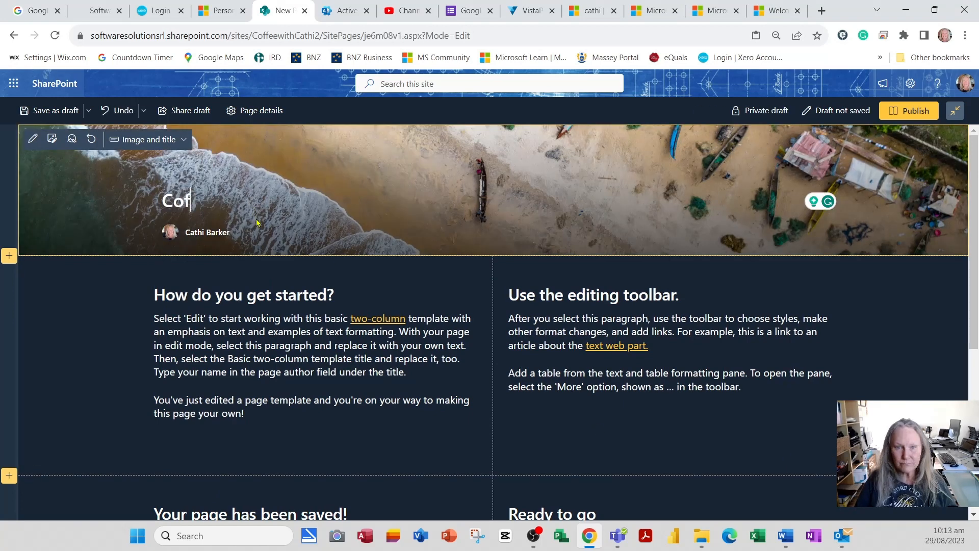
text(fee Nes)
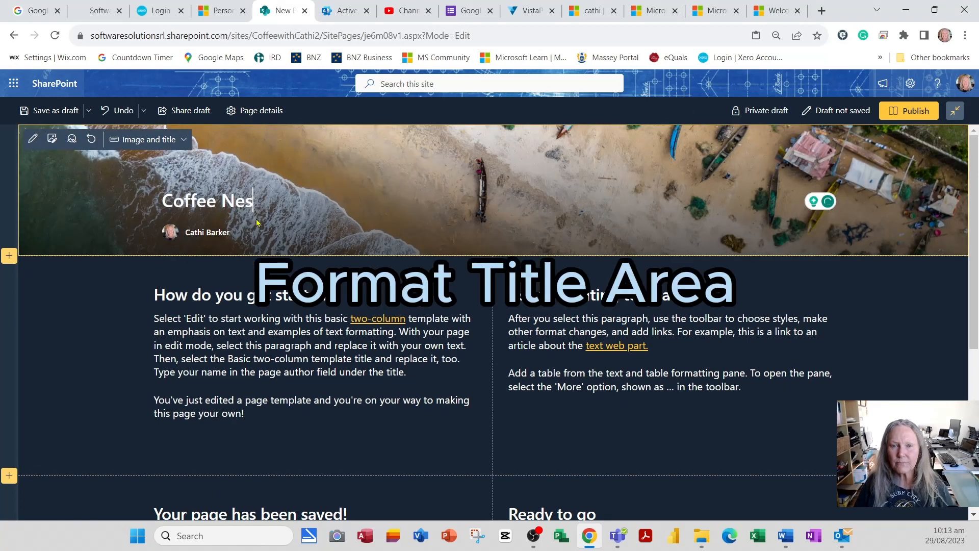
key(BackSpace)
text(ws)
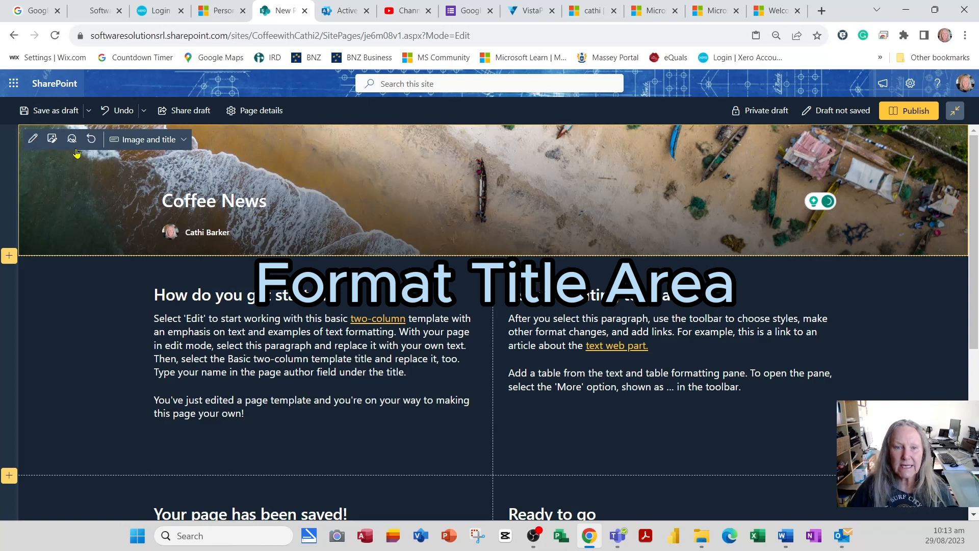
Step: In the title area settings, add 'STAY UP TO DATE' above the title and show the published date
click(34, 139)
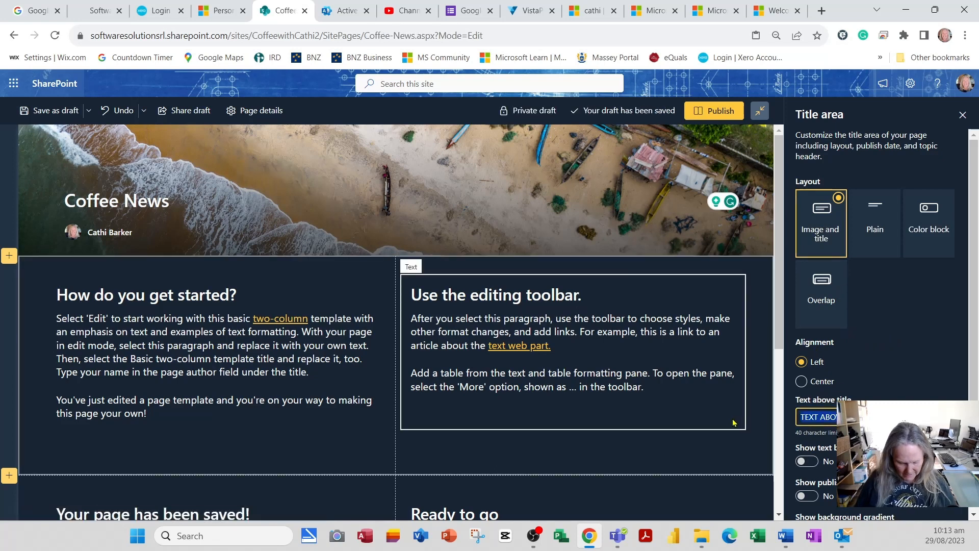
text(stay up to)
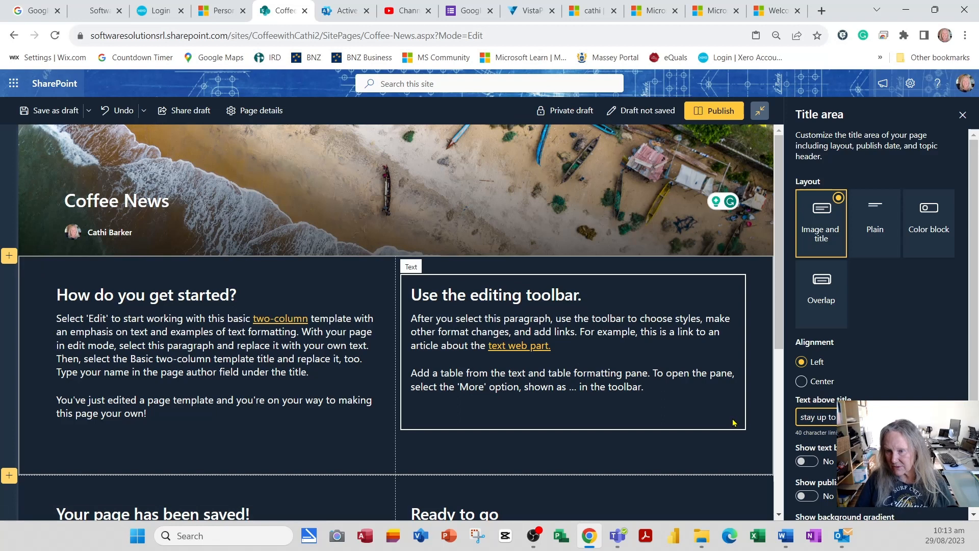
click(808, 461)
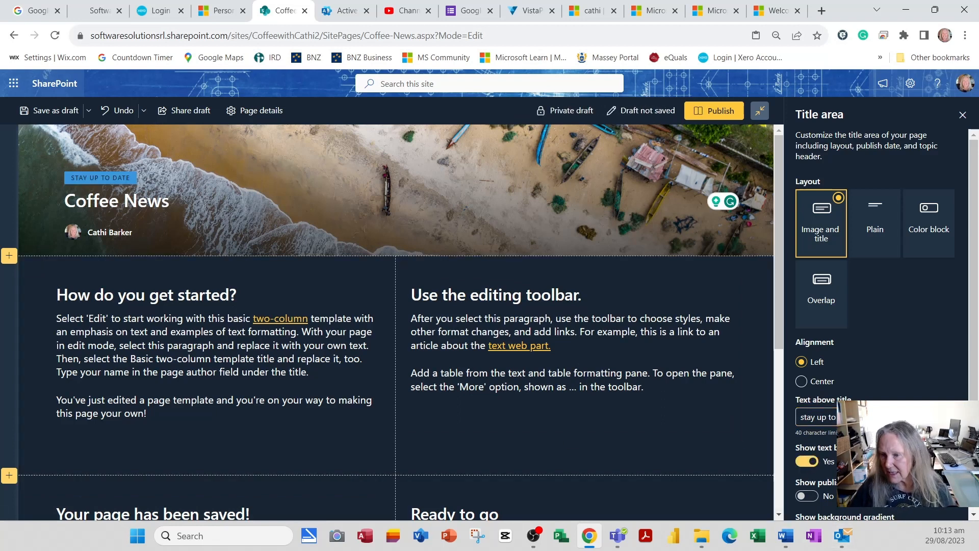
scroll(867, 408, down, 3)
click(807, 368)
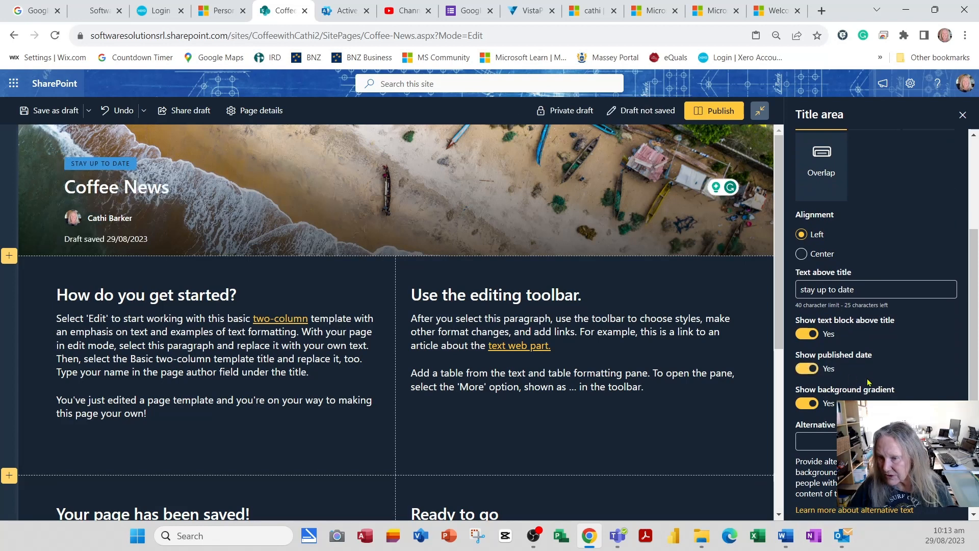
scroll(875, 306, up, 3)
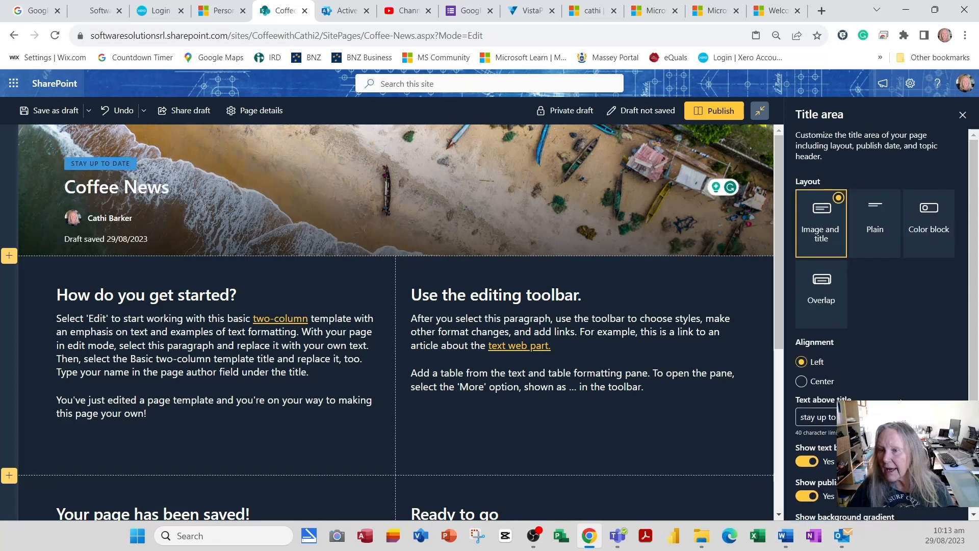
click(963, 114)
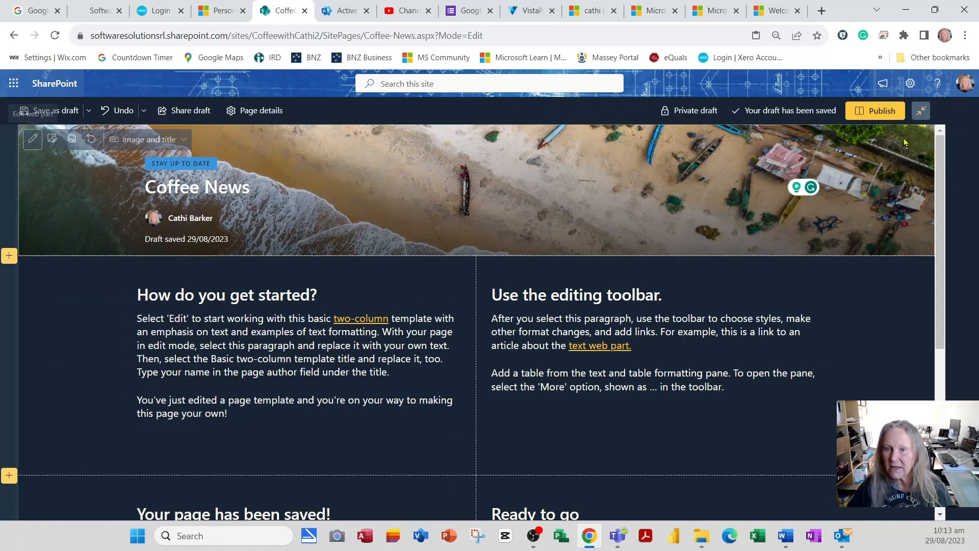
Step: Set the page header image to the heart-shaped coffee cups photo from Recent
click(52, 141)
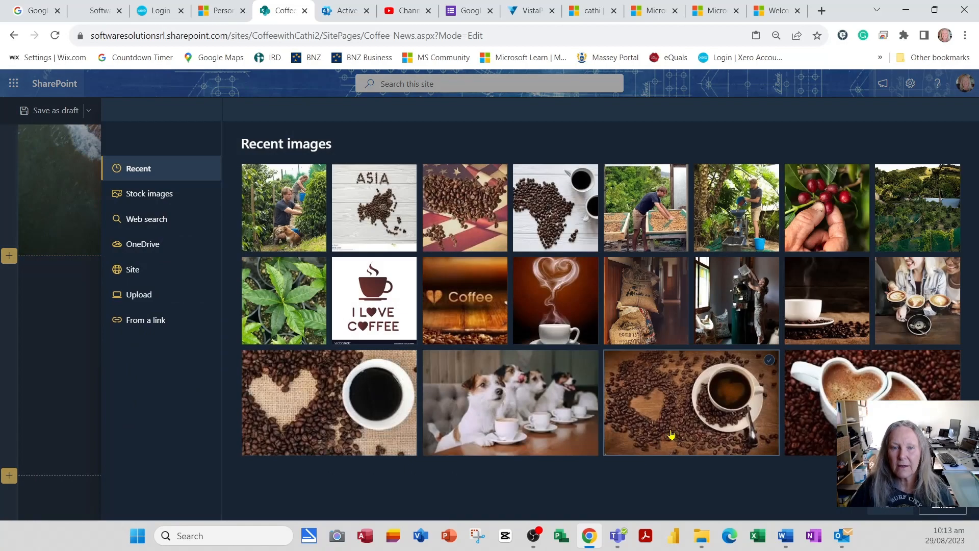
click(886, 401)
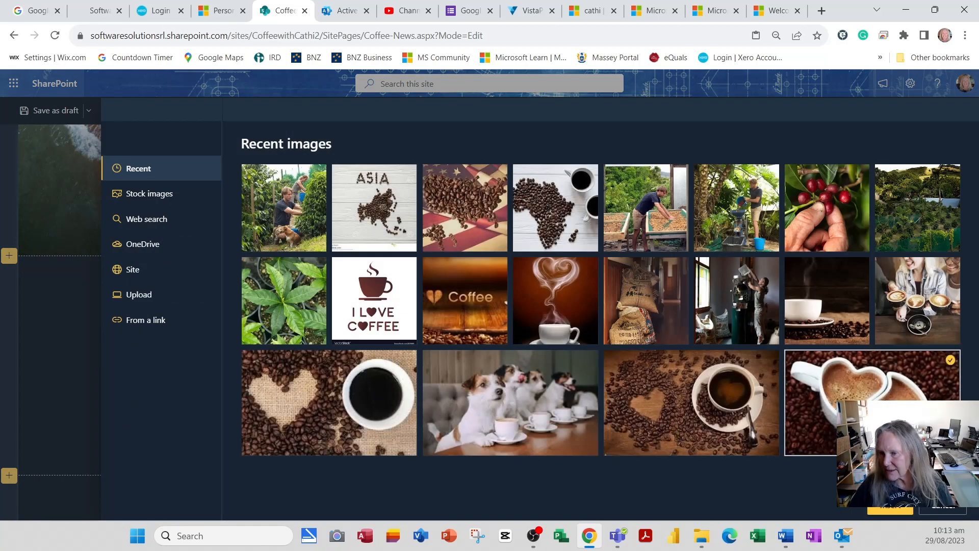
click(900, 510)
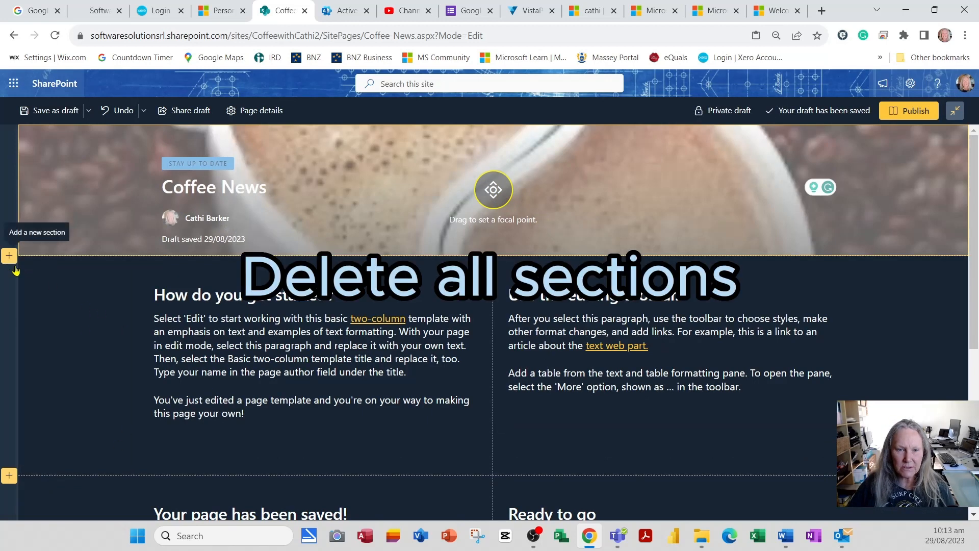
Step: Delete both template text sections and toggle page comments off and back on
click(9, 329)
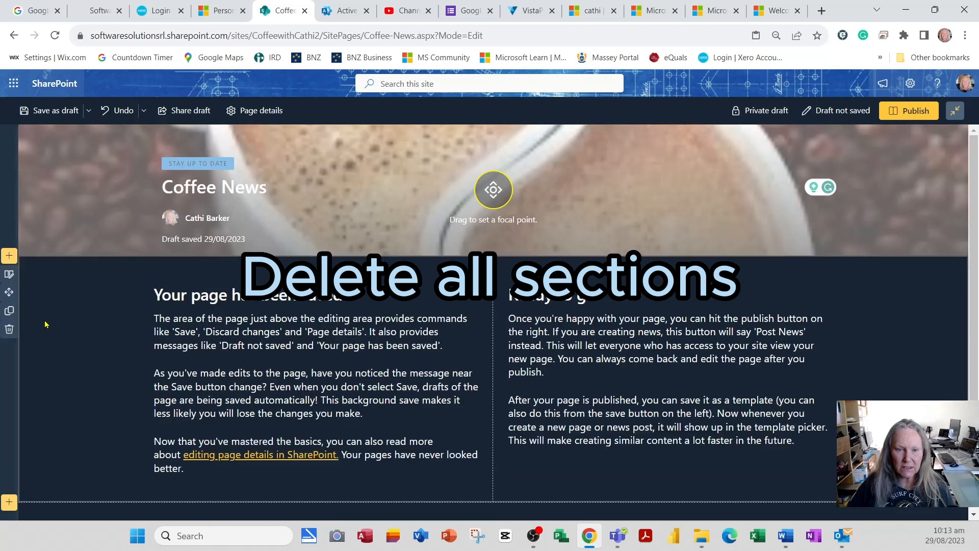
click(9, 329)
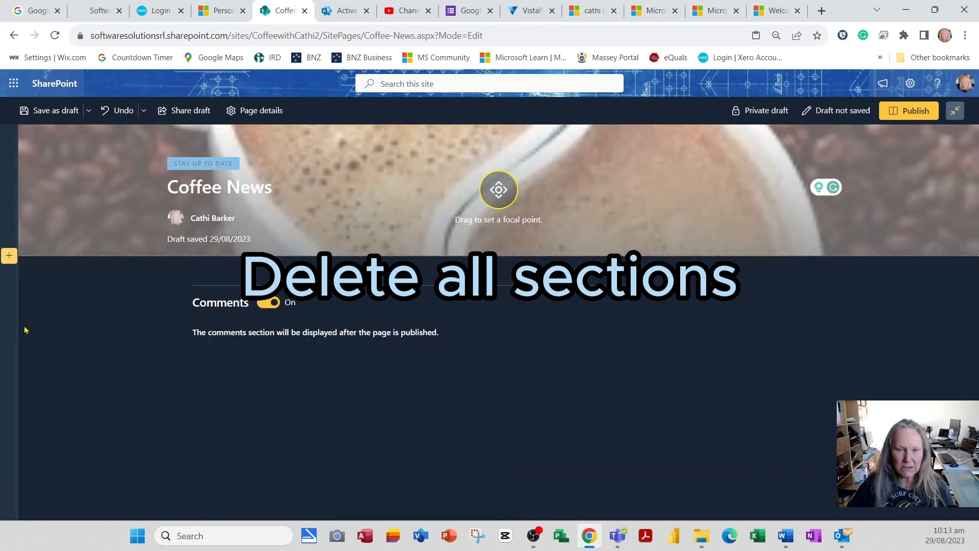
click(265, 304)
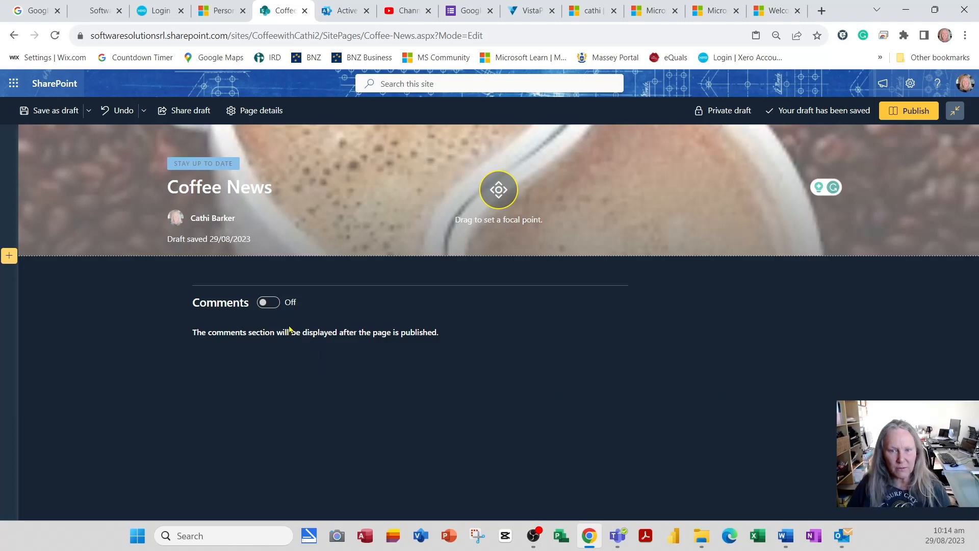
click(273, 305)
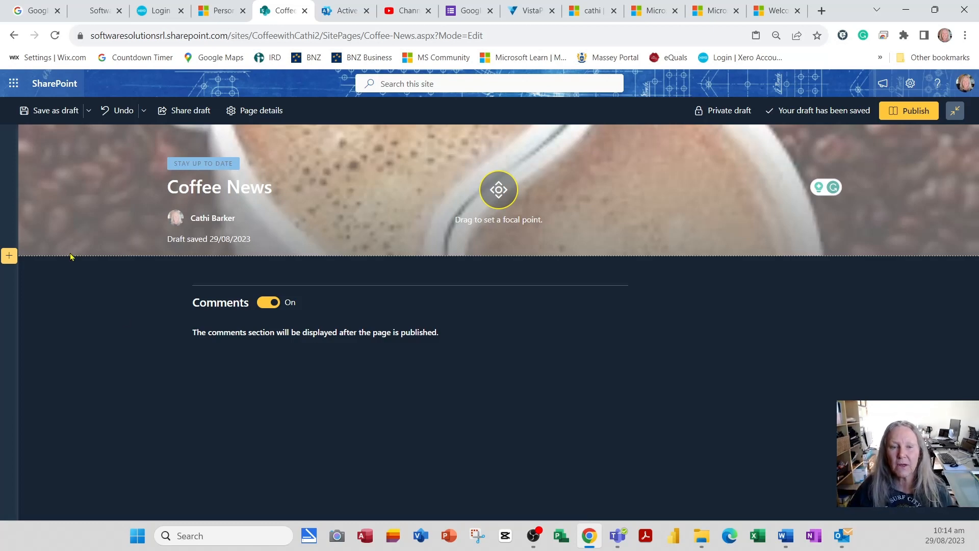
click(9, 255)
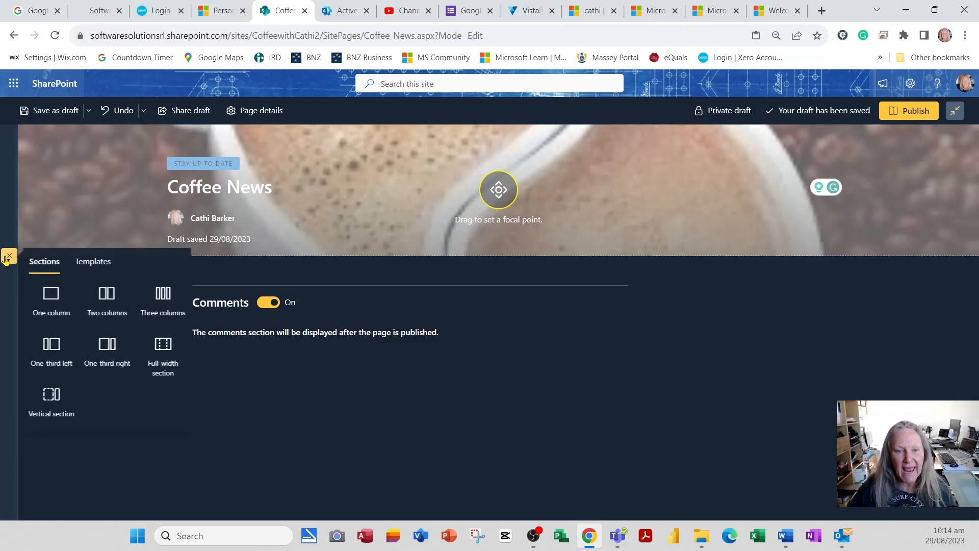
Step: Insert a one-column section containing the News web part, then save the page as a draft
click(57, 305)
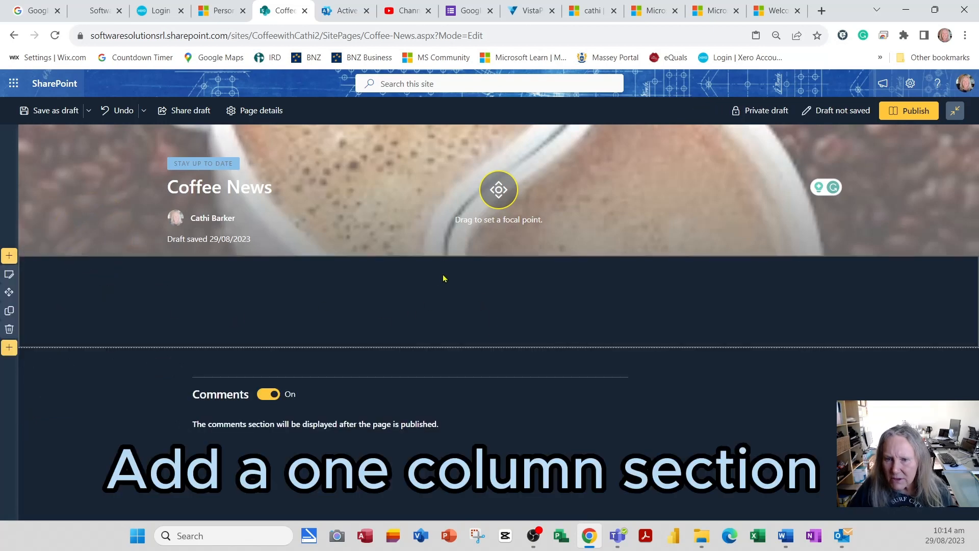
click(499, 267)
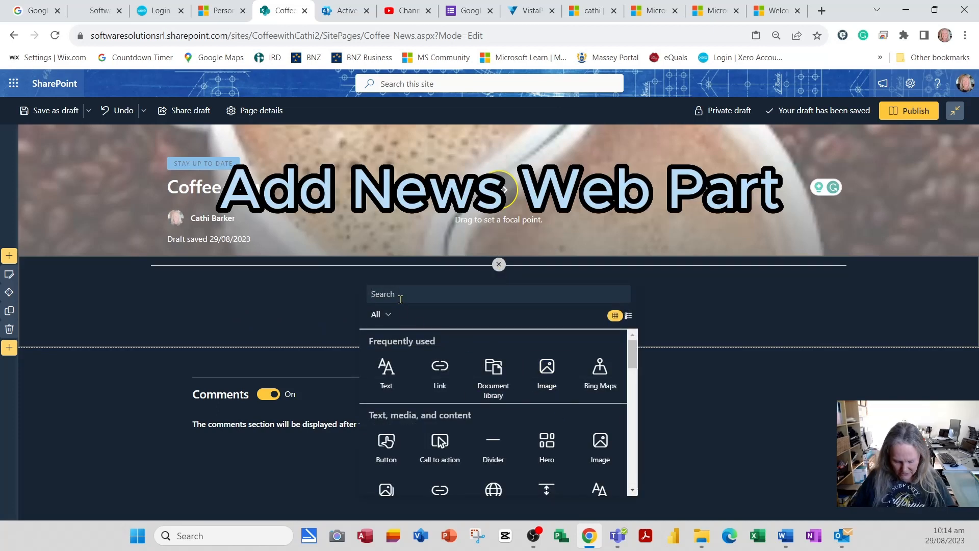
text(news)
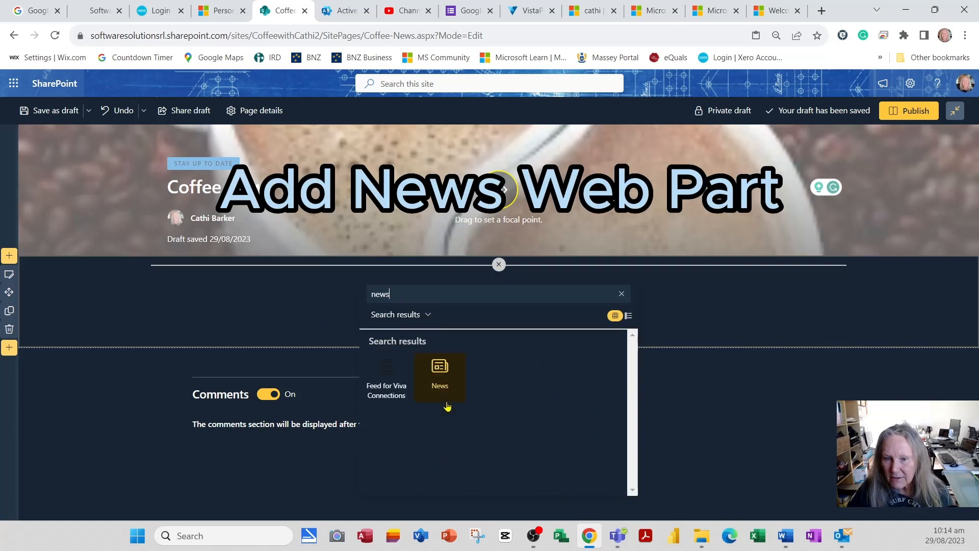
click(439, 372)
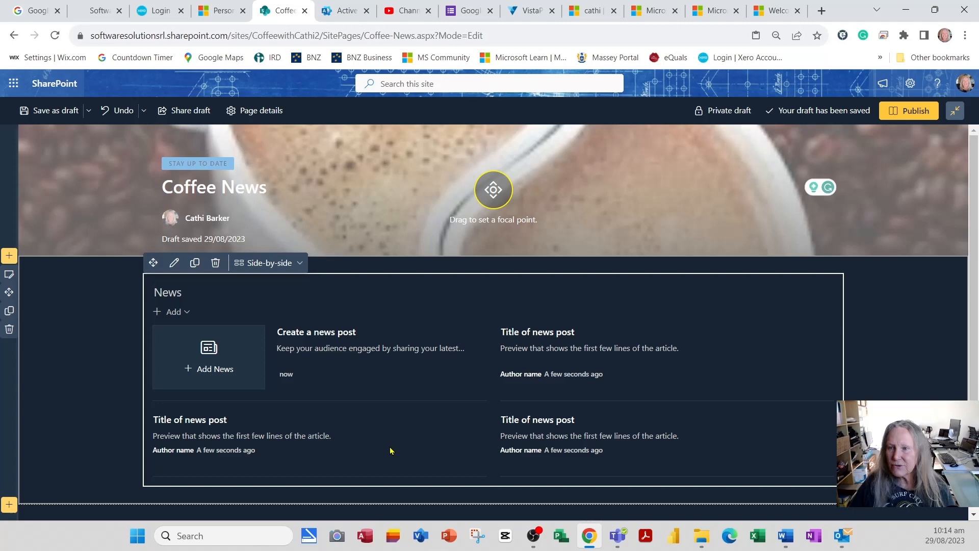
click(42, 112)
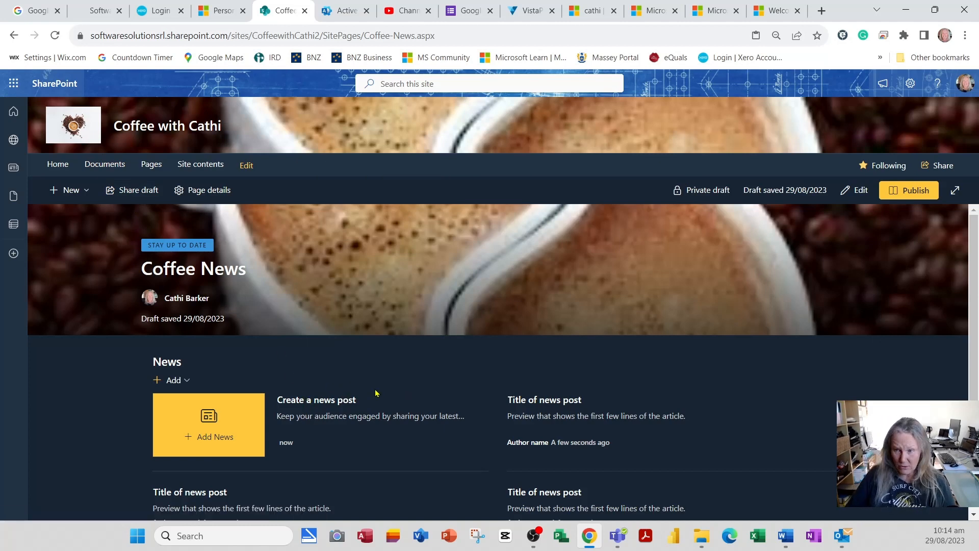
Step: From the News section's Add menu, start a new News post
scroll(454, 378, down, 1)
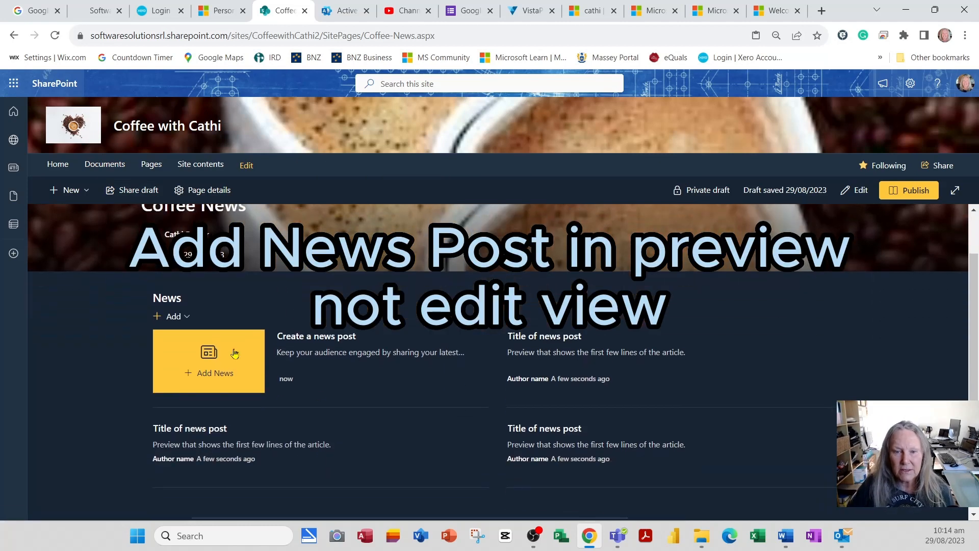
click(175, 318)
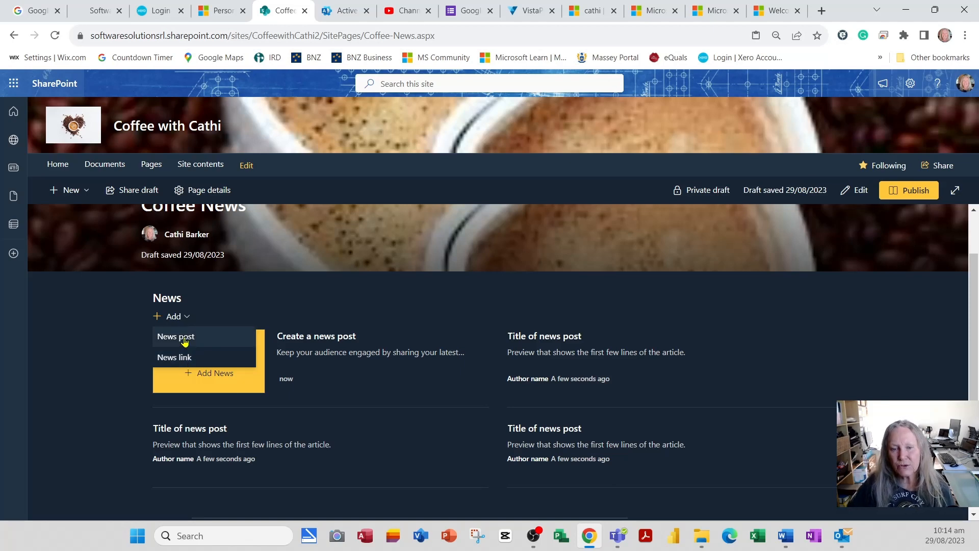
click(185, 340)
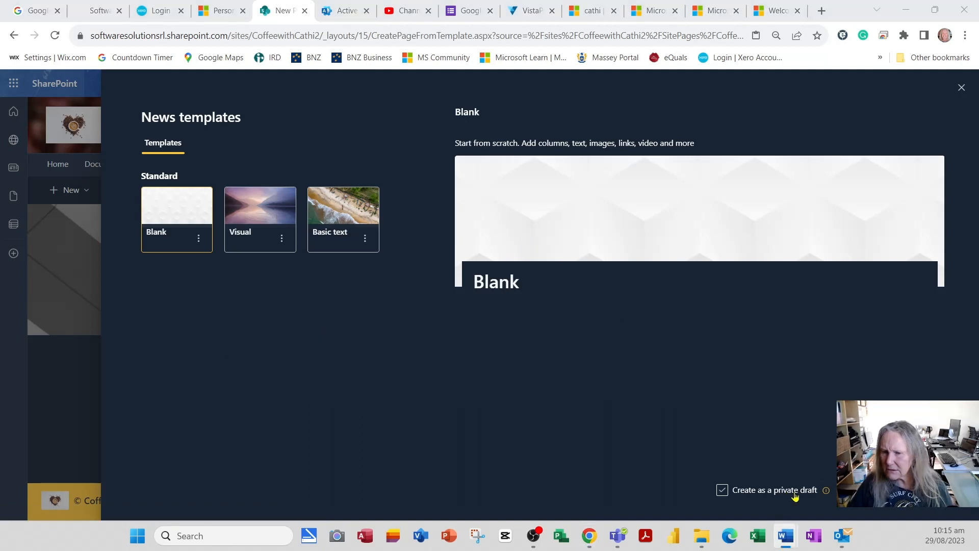
Step: Create a blank news post titled 'African Coffee Growing Regions'
click(872, 491)
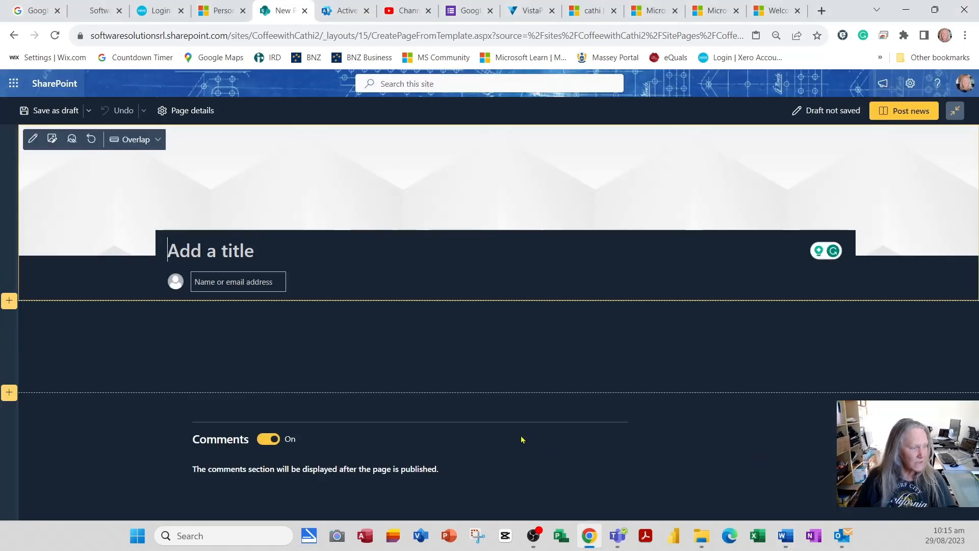
text(Africa)
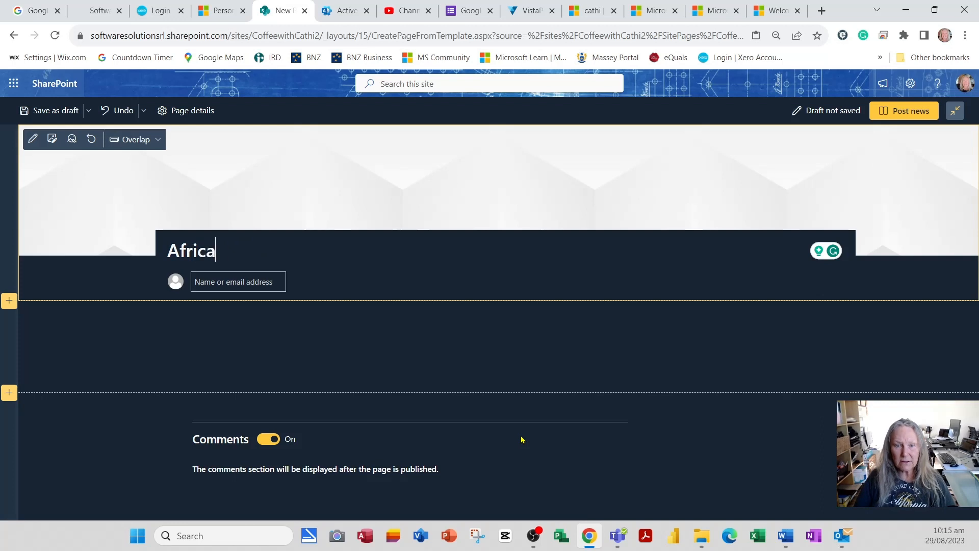
text(n Gr)
key(BackSpace)
key(BackSpace)
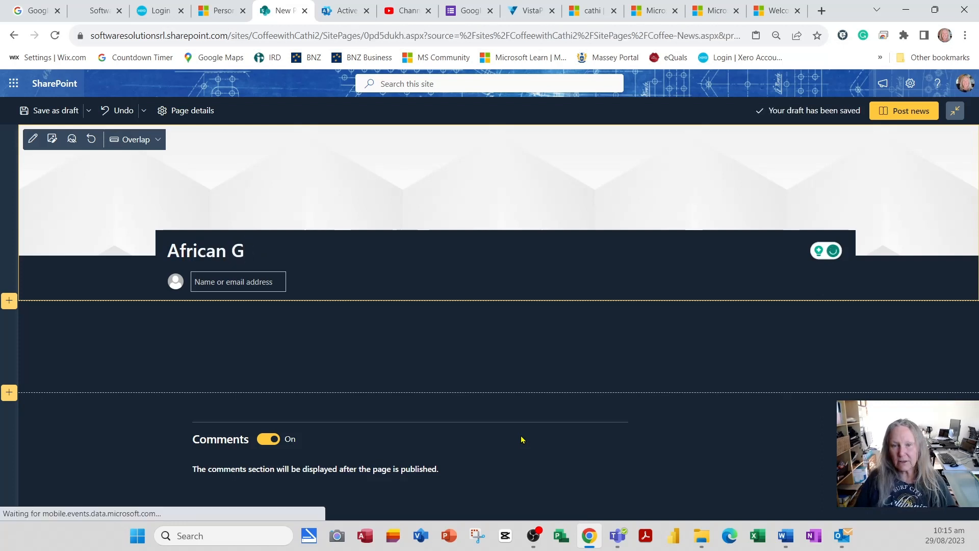
text(Coffee )
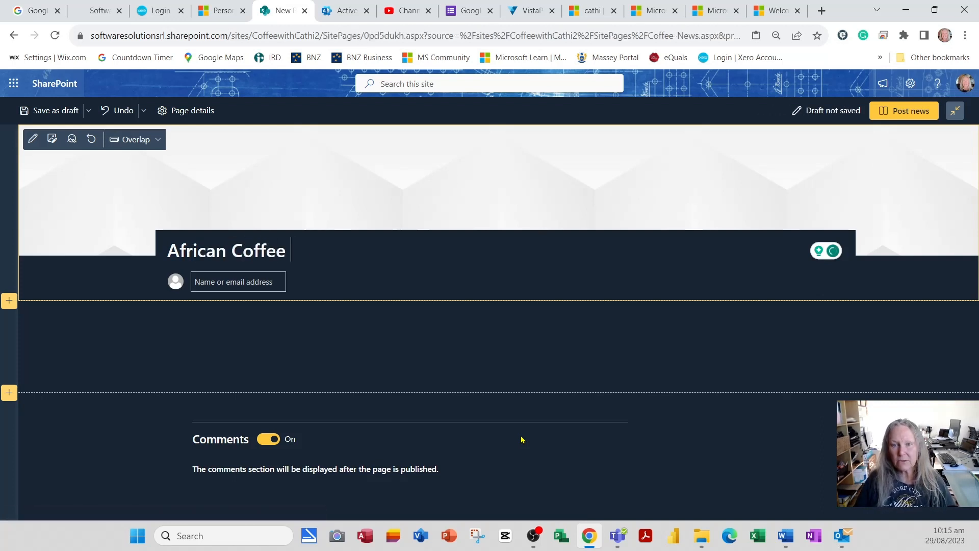
text(Growing Regions)
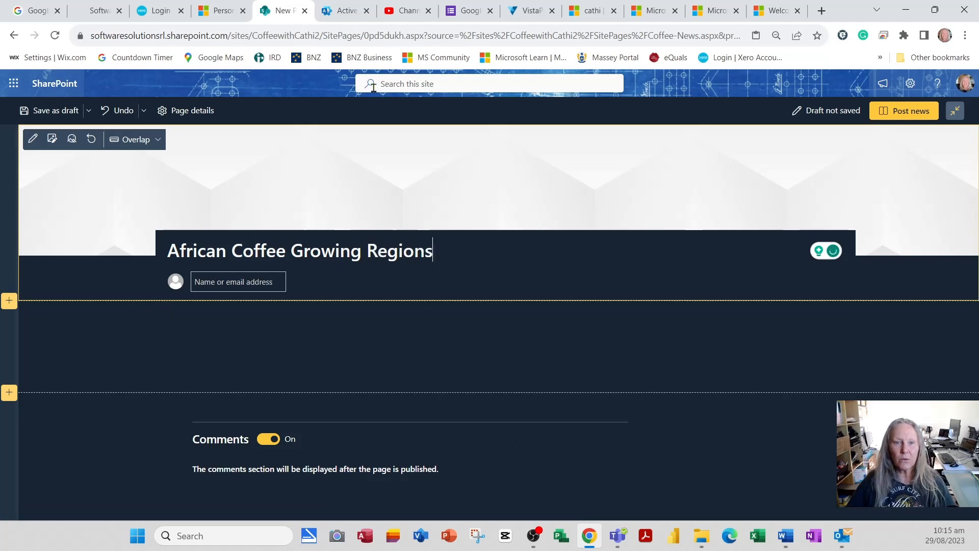
Step: Set the post's banner to the Africa coffee-bean picture from Recent
click(52, 139)
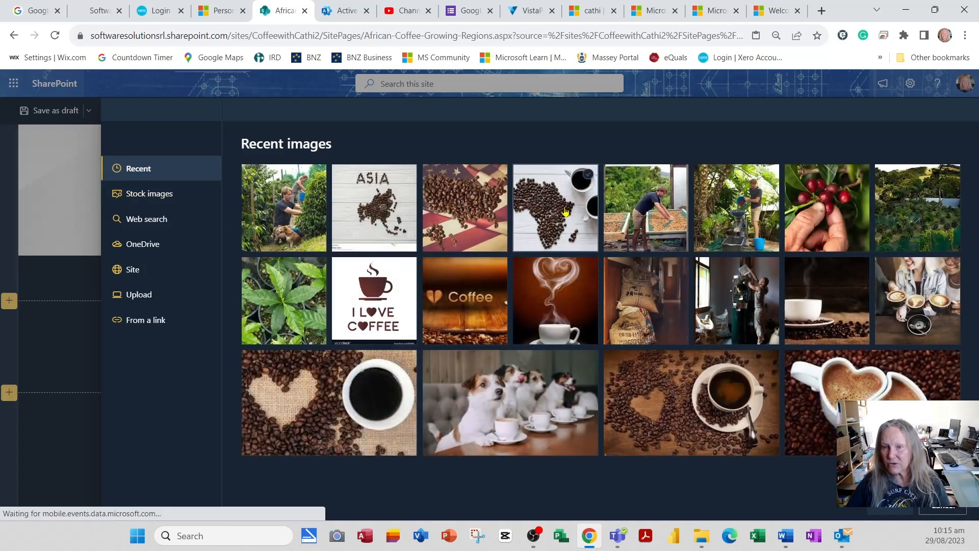
click(563, 210)
click(895, 509)
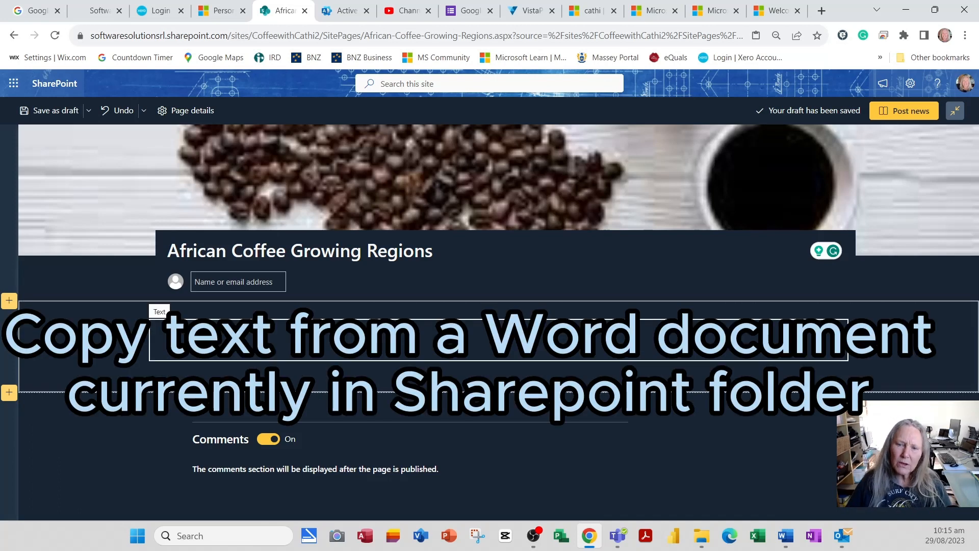
Step: Duplicate the post's tab, save the post as a draft, and open Documents > Documentation Files
right_click(284, 13)
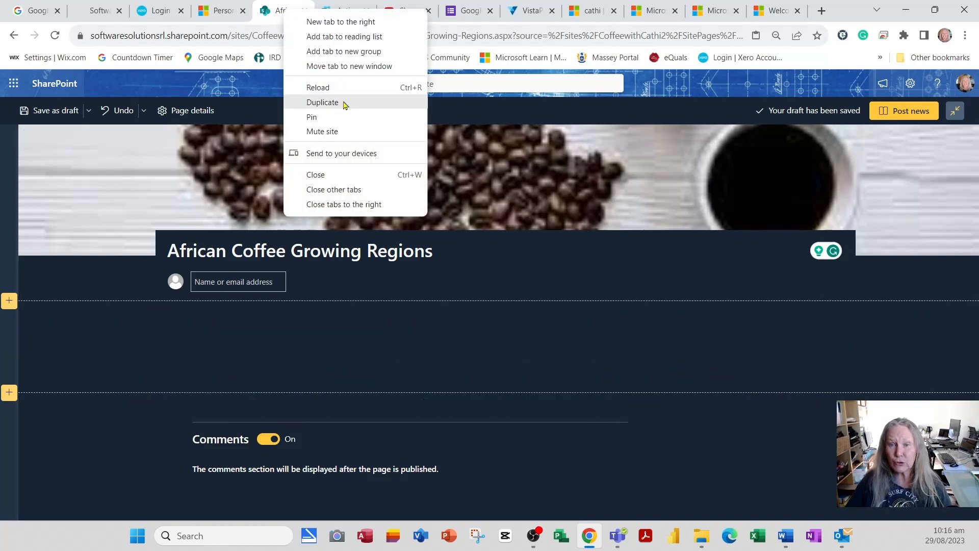
click(343, 101)
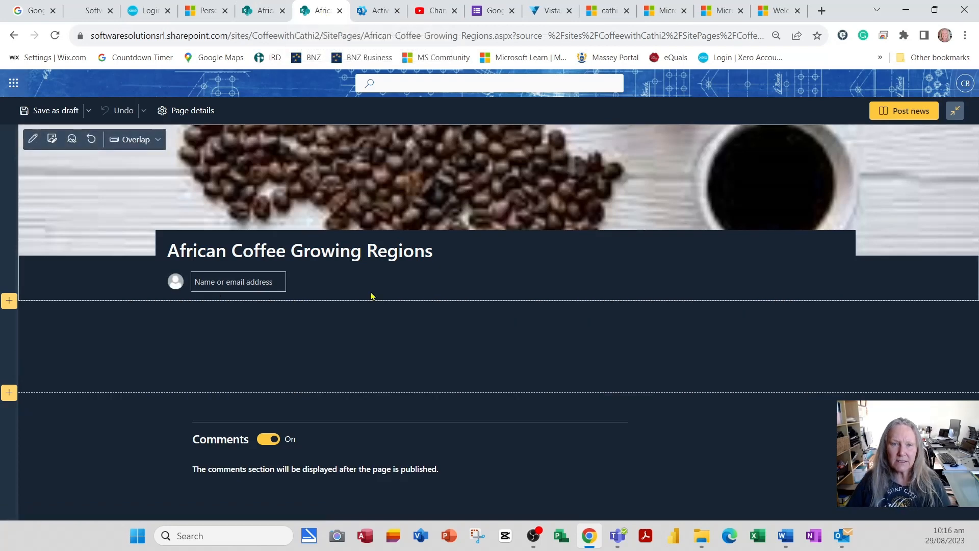
click(47, 114)
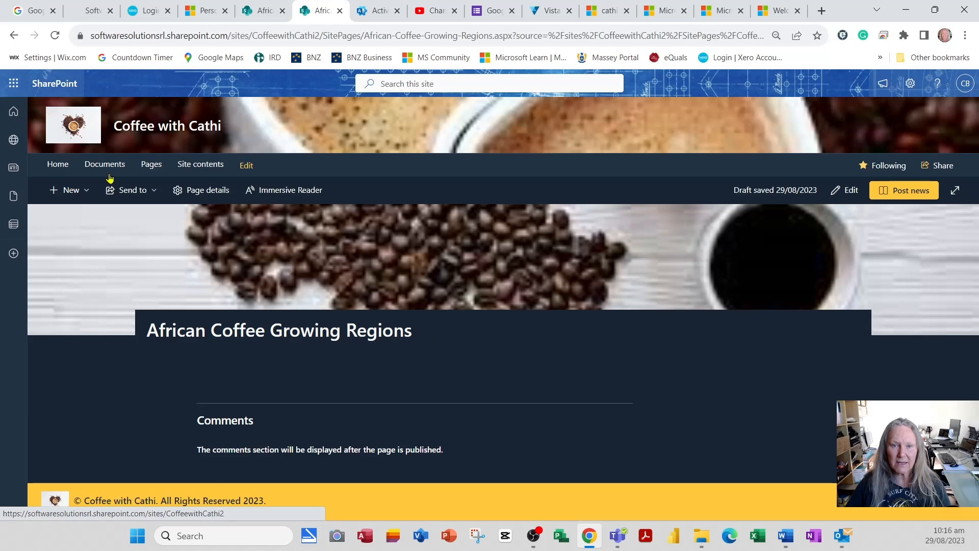
click(110, 172)
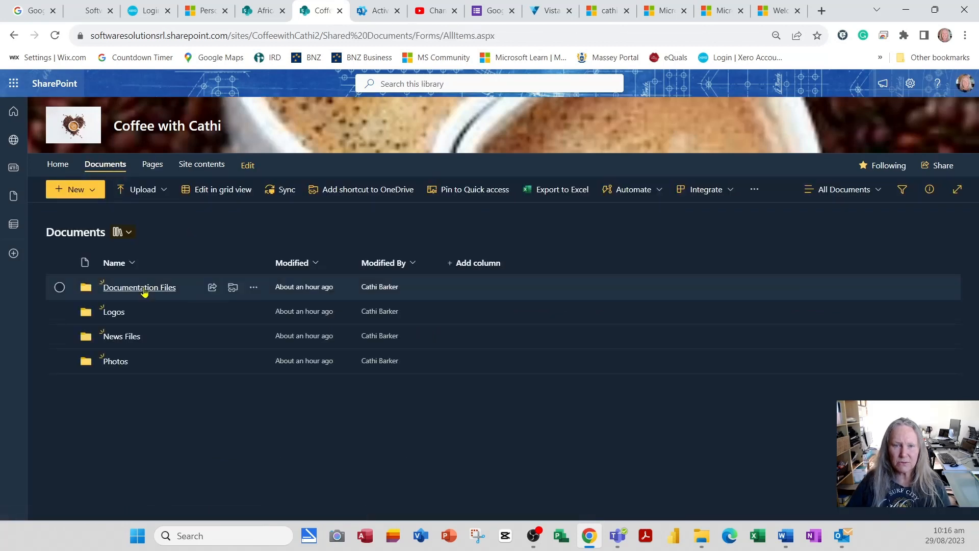
click(145, 288)
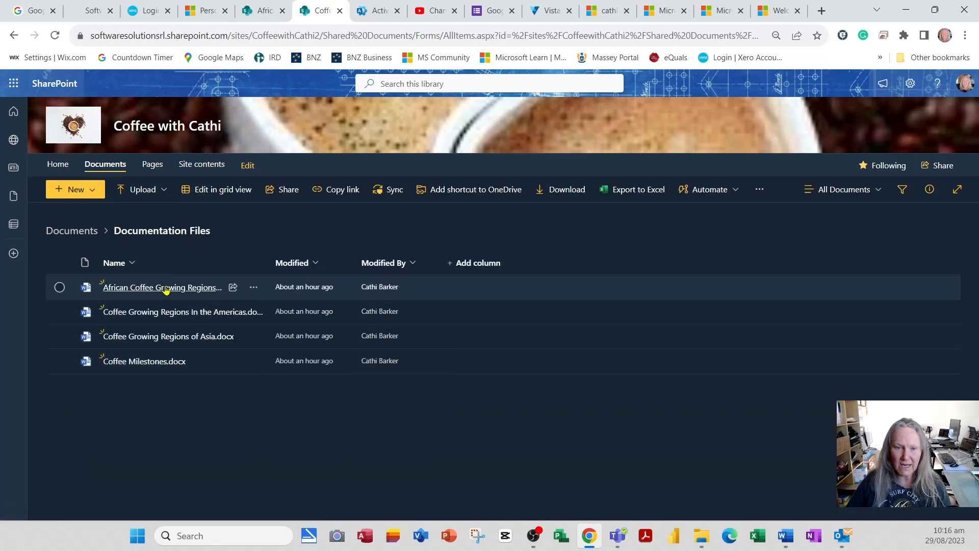
Step: Open African Coffee Growing Regions.docx, copy its body paragraphs, and return to the news post
mouse_move(165, 288)
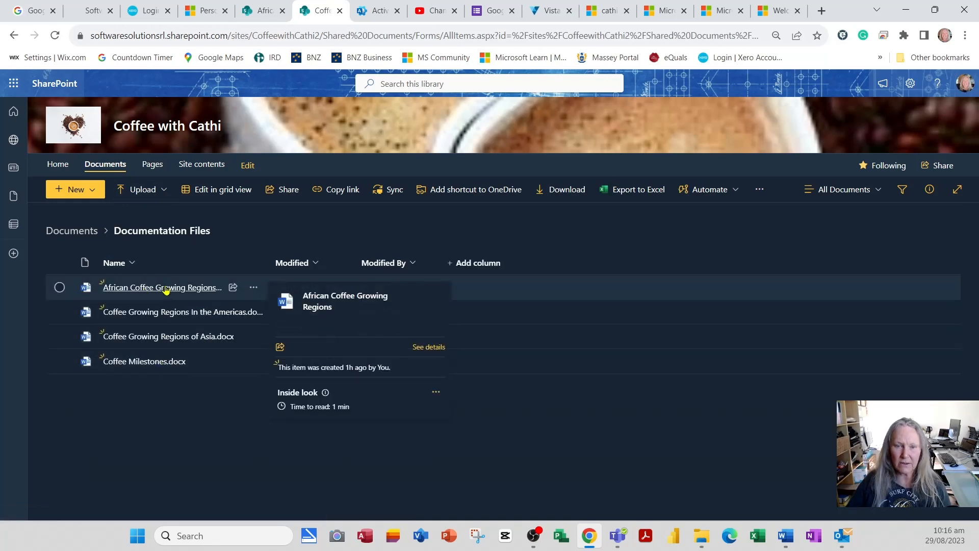
click(165, 289)
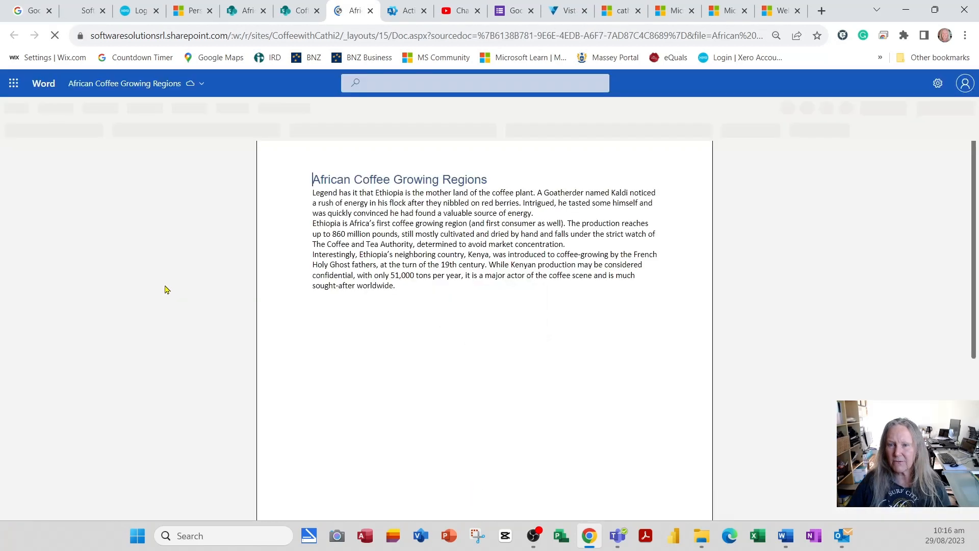
mouse_move(403, 329)
mouse_down()
mouse_move(305, 291)
mouse_move(300, 236)
mouse_move(317, 237)
mouse_move(280, 240)
mouse_move(409, 342)
mouse_up()
key(ctrl+c)
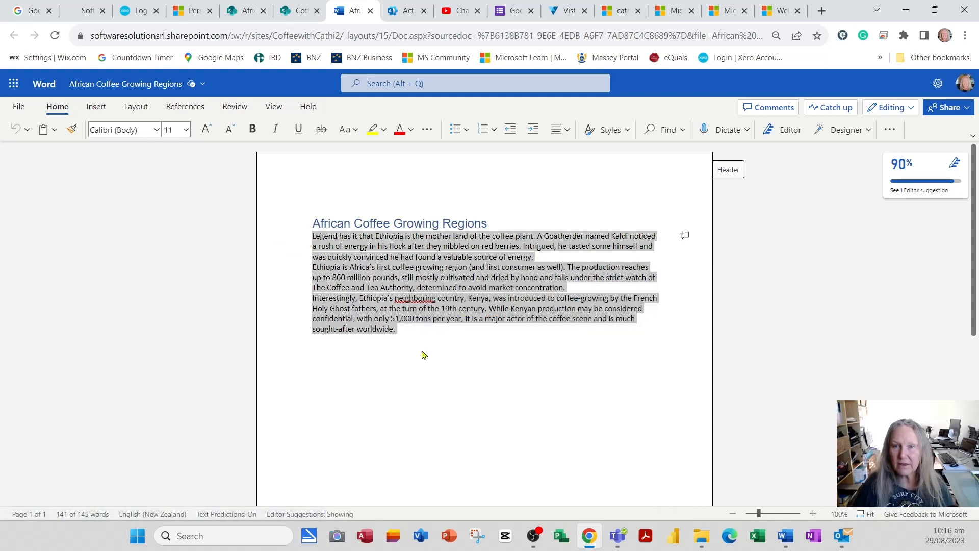
click(245, 10)
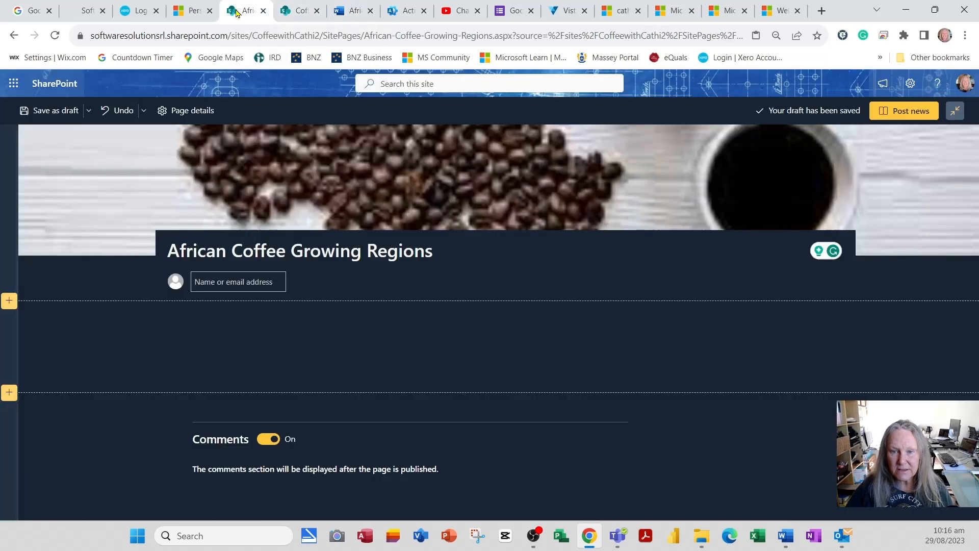
Step: Paste the copied African coffee paragraphs into the post's text section
click(297, 343)
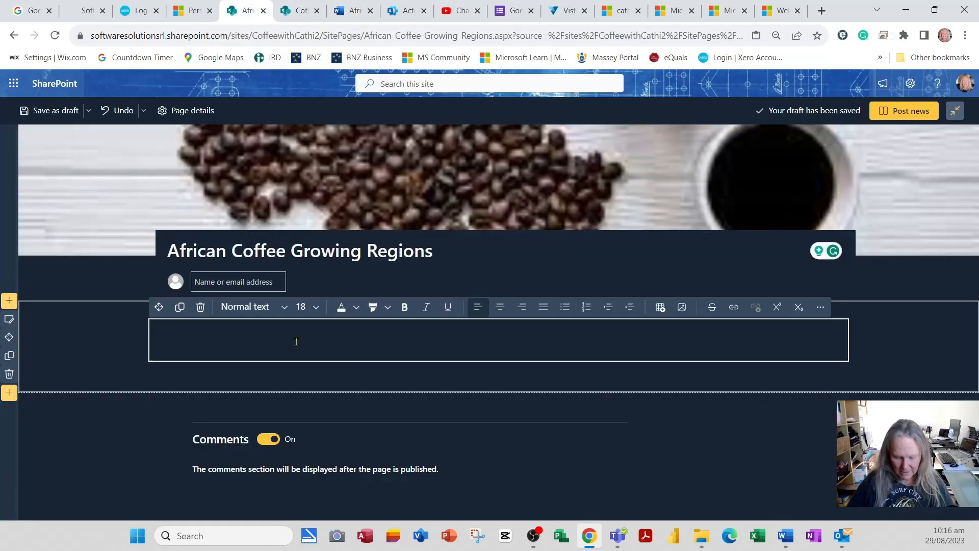
key(ctrl+v)
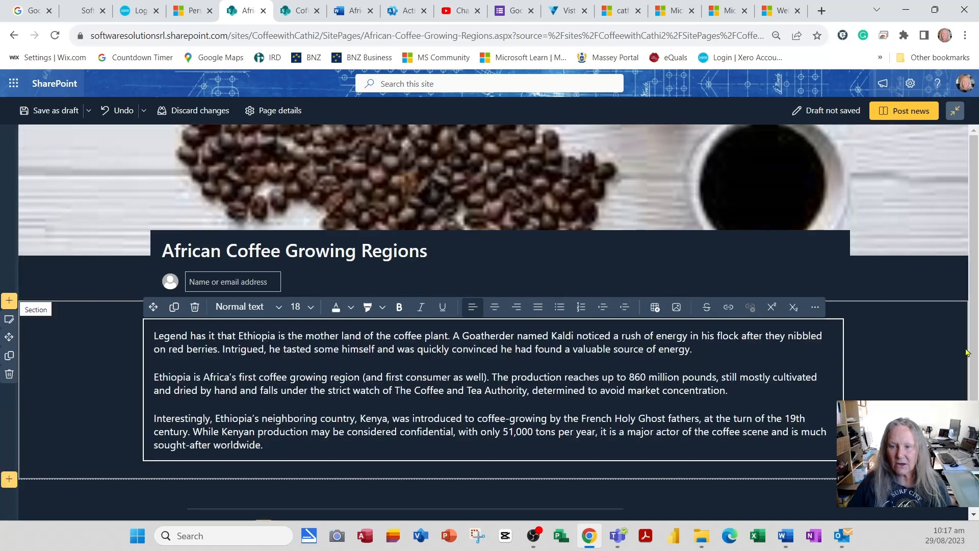
click(922, 362)
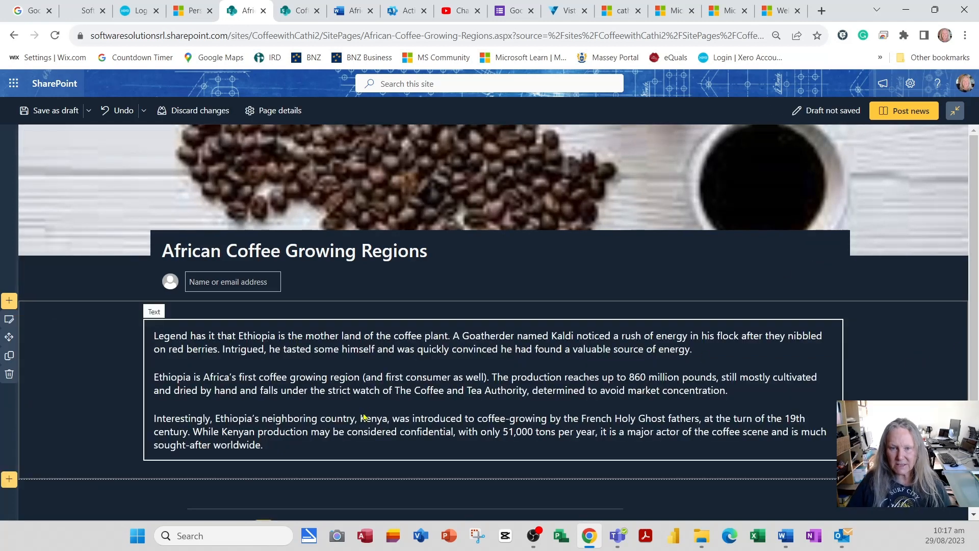
Step: Set the site owner as the post's author and publish the news post
click(227, 278)
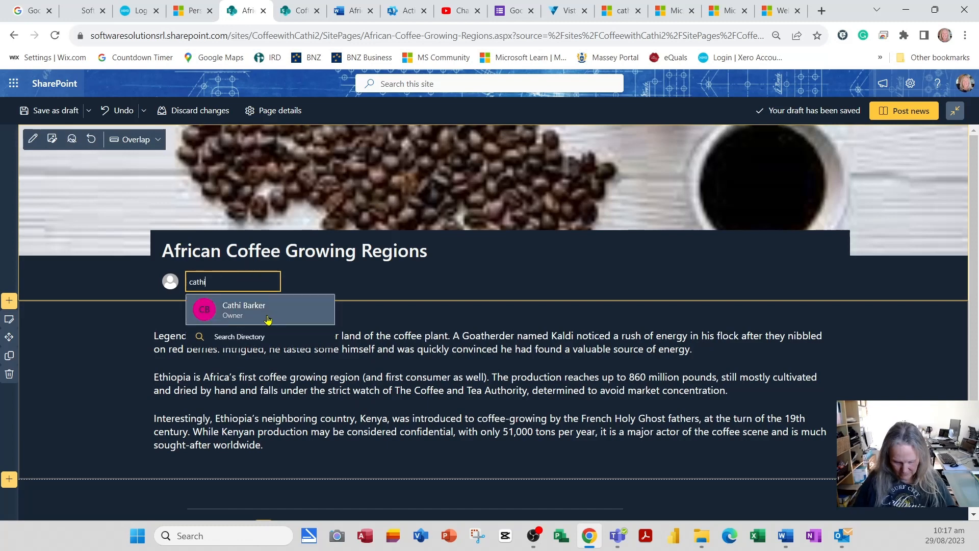
click(268, 320)
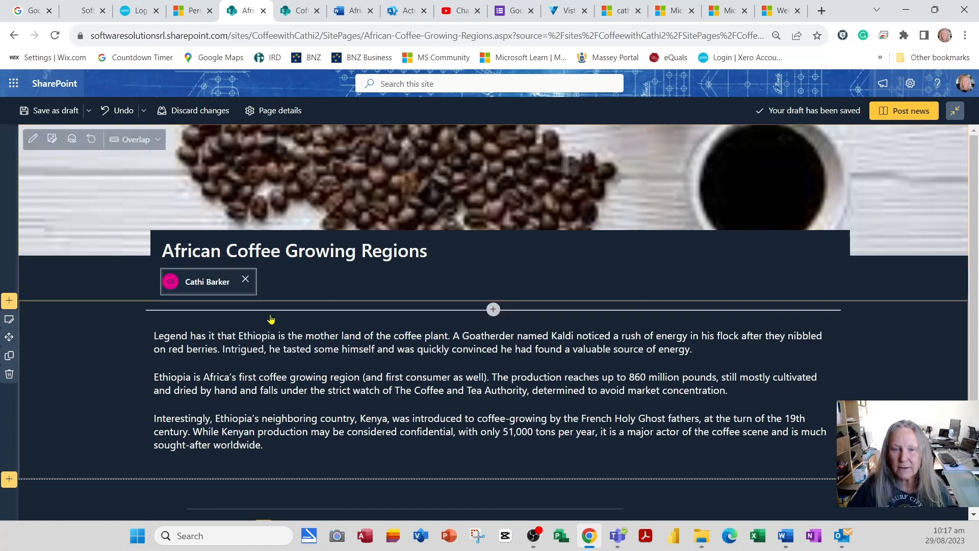
click(925, 111)
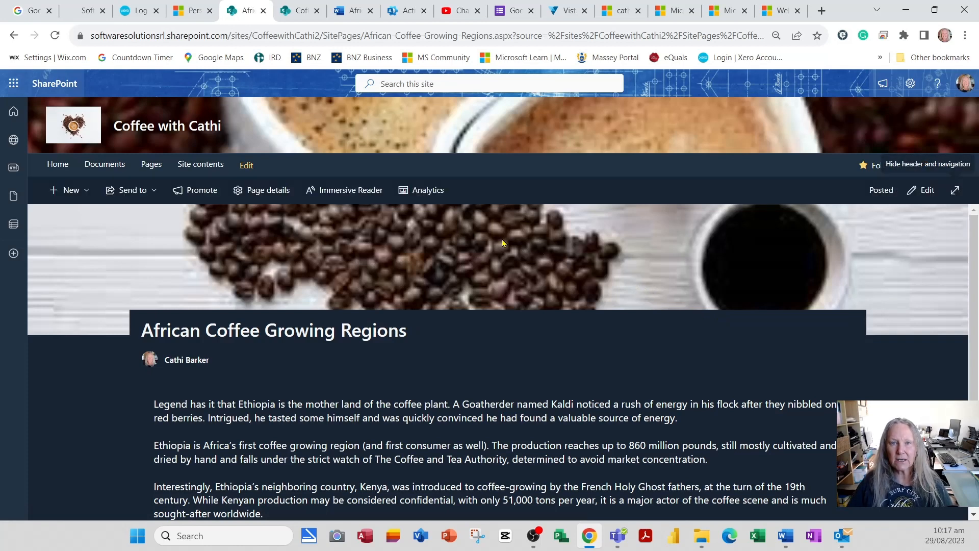
Step: Reopen Coffee-News.aspx, confirm the African post is listed, and begin another news post
click(151, 169)
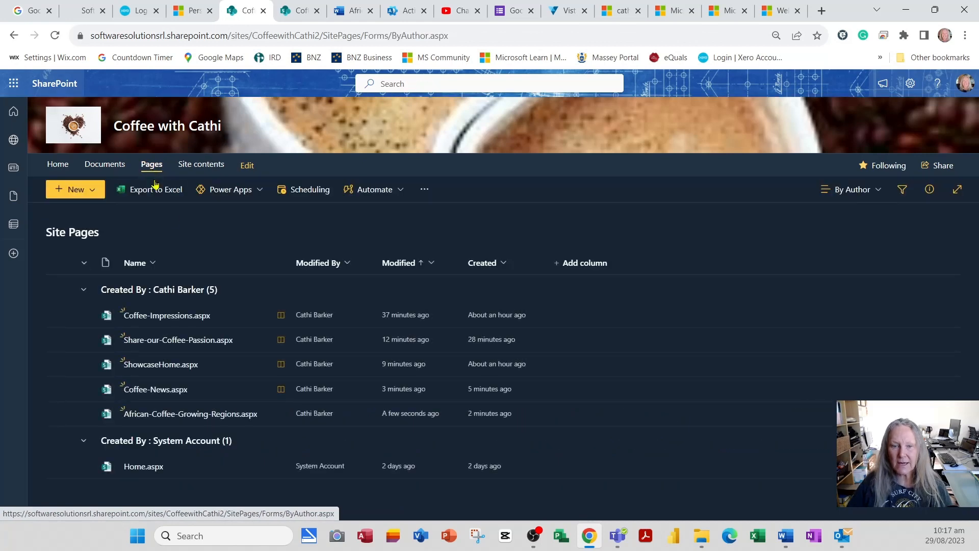
click(166, 390)
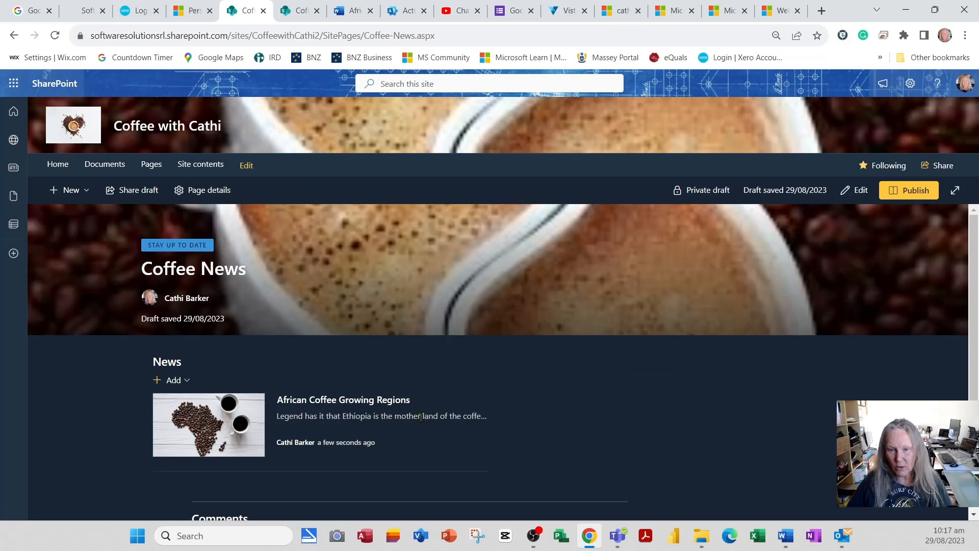
scroll(420, 417, down, 2)
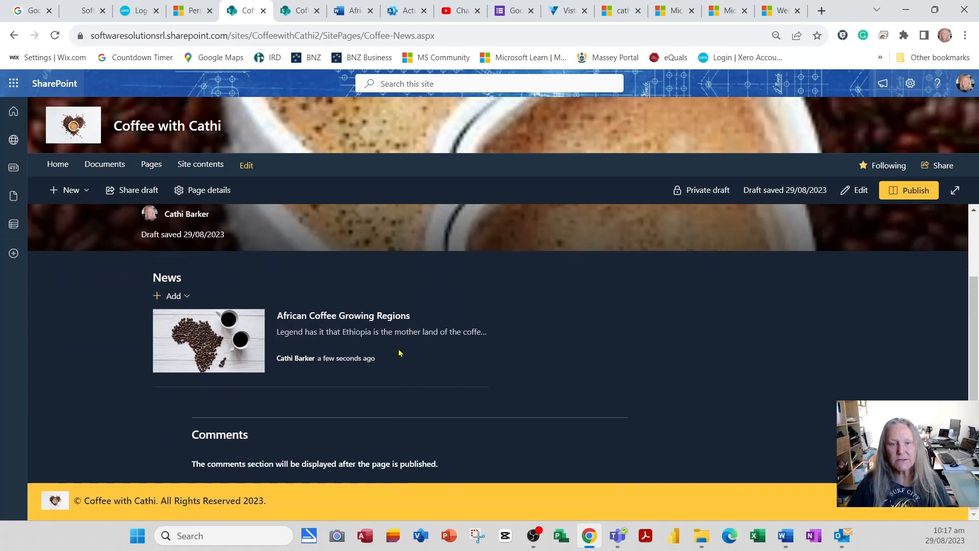
click(178, 302)
click(179, 319)
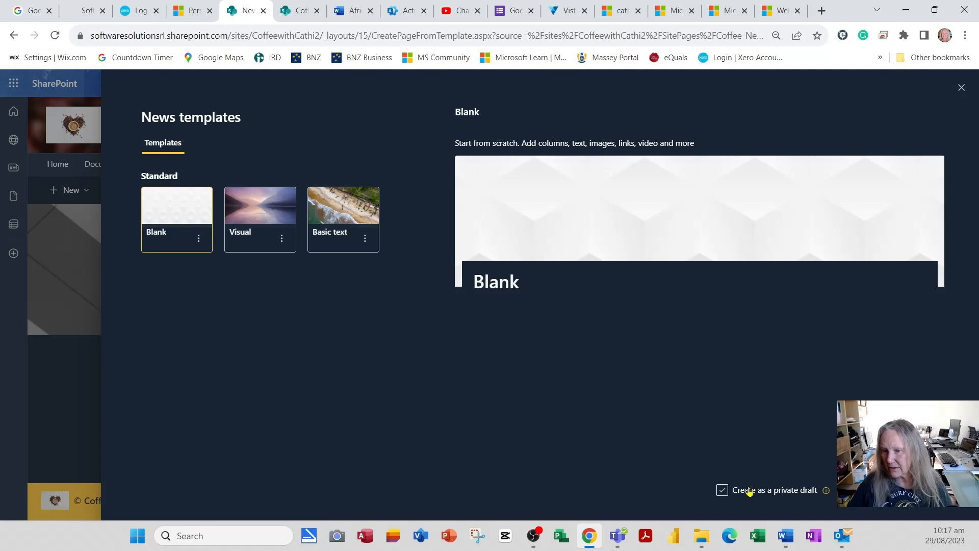
Step: Create a blank post titled 'Coffee Growing Regions in the Americas' with the site owner as author
click(870, 490)
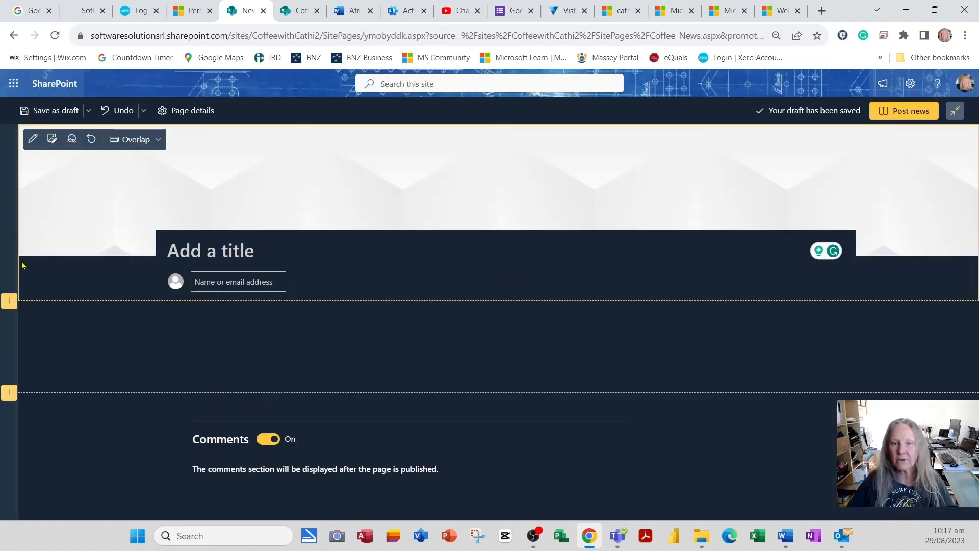
text(Coffee Growing Regions i)
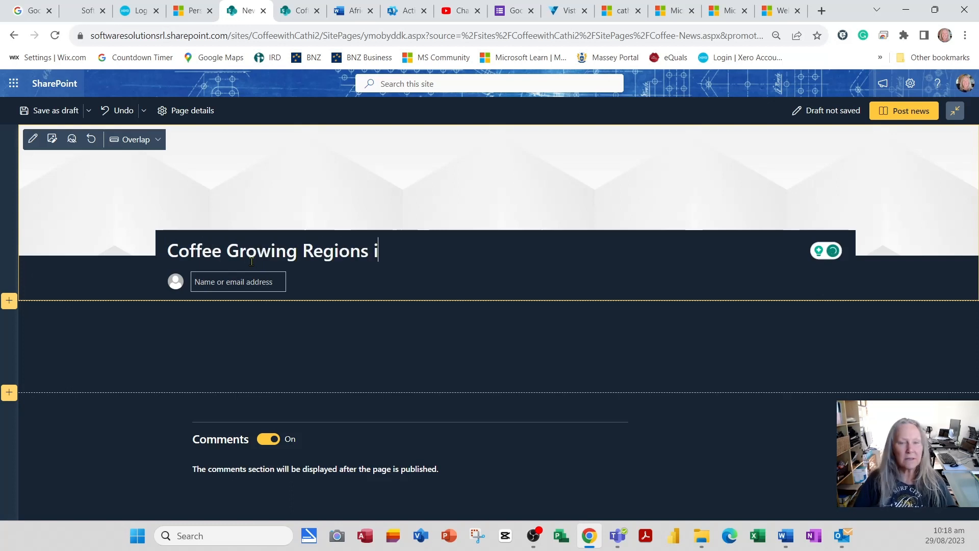
text(n the Americas)
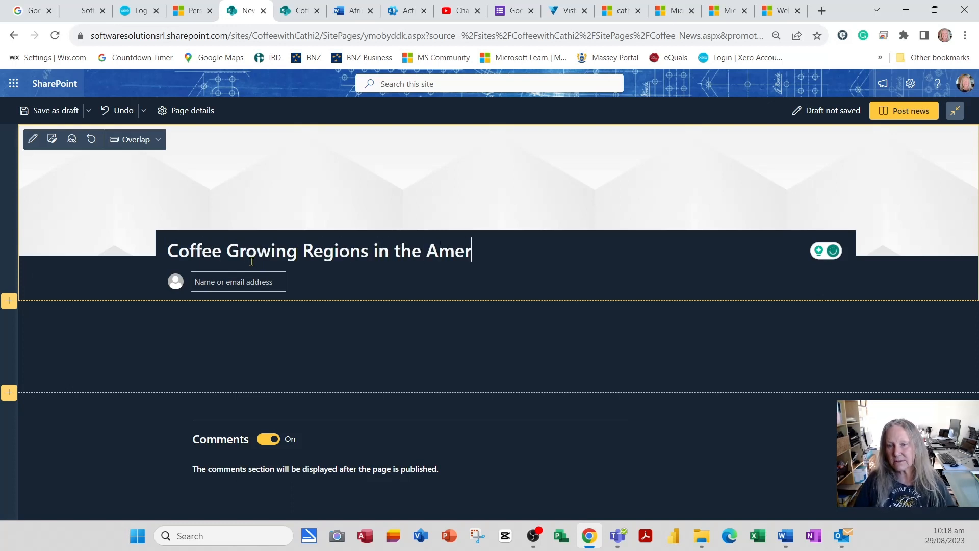
click(222, 283)
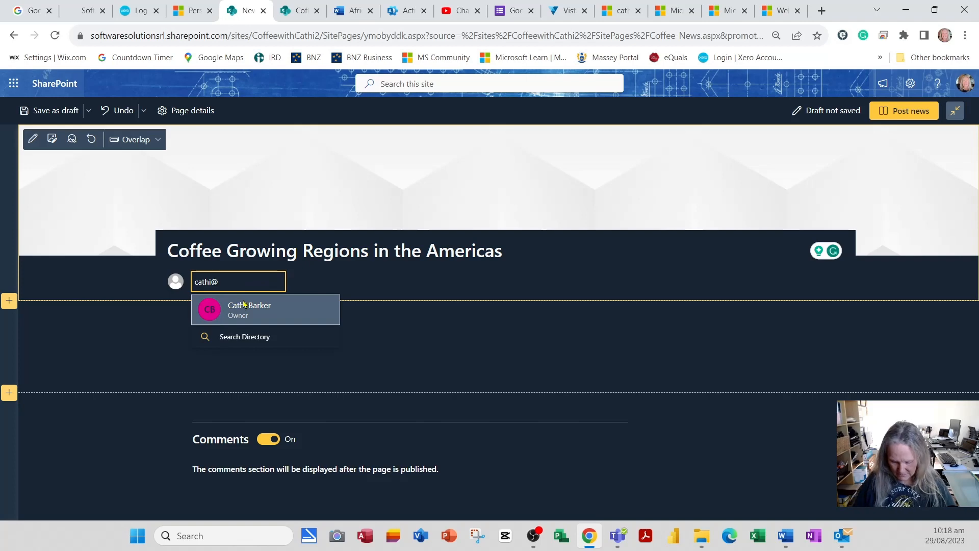
click(282, 321)
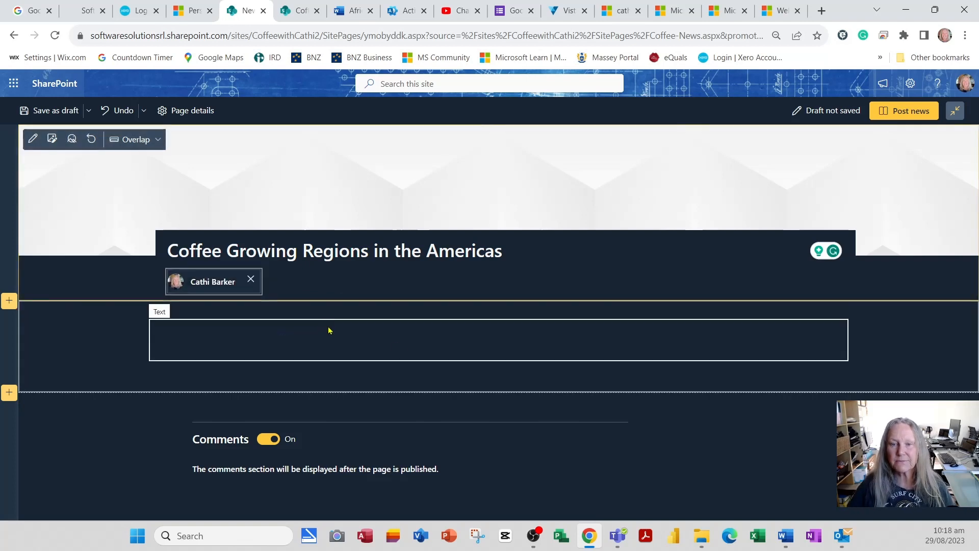
click(352, 11)
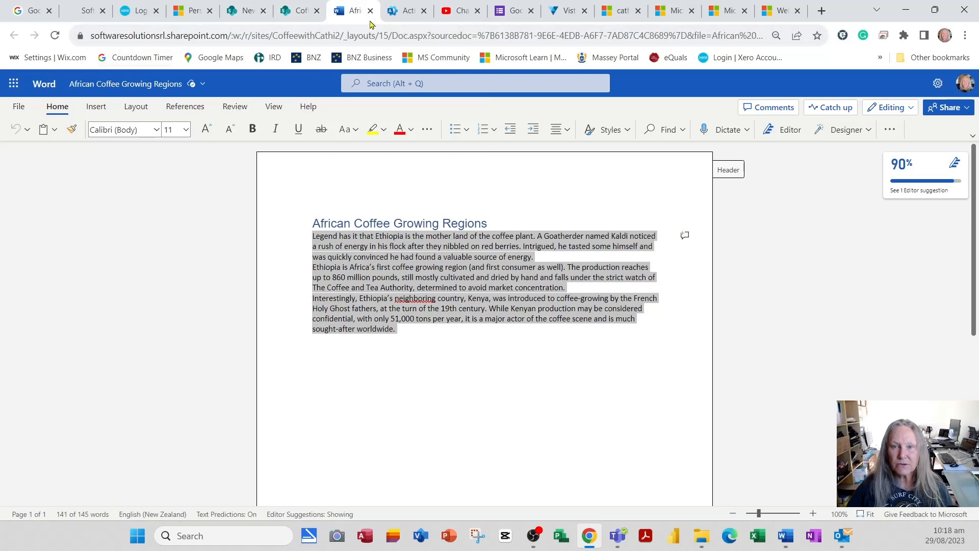
Step: Close the African document, open 'Coffee Growing Regions In the Americas.docx', and copy its body text
click(370, 11)
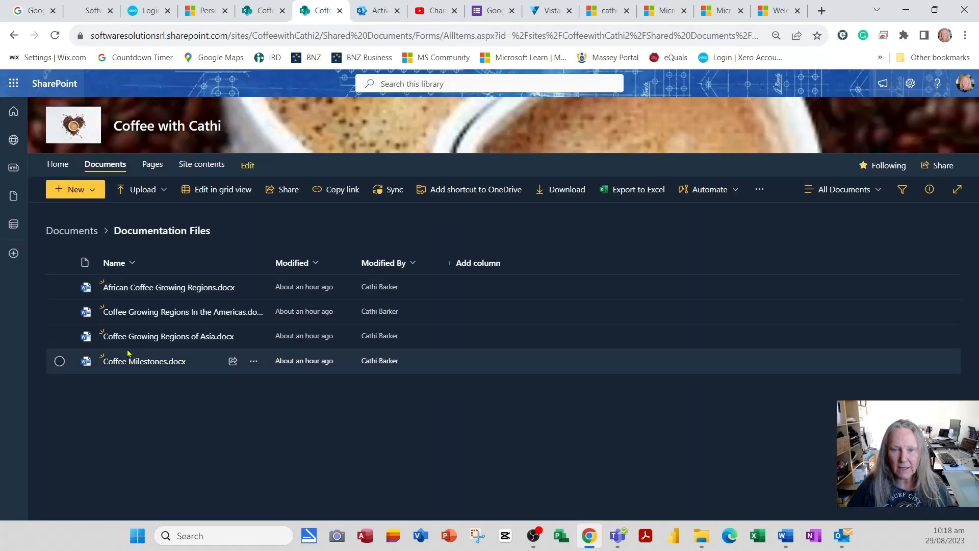
click(166, 313)
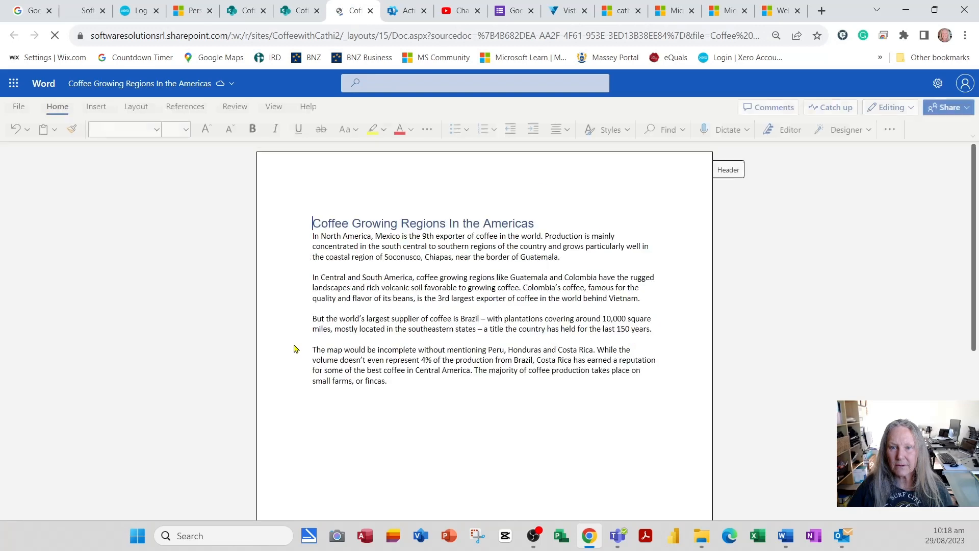
drag(389, 381, 311, 350)
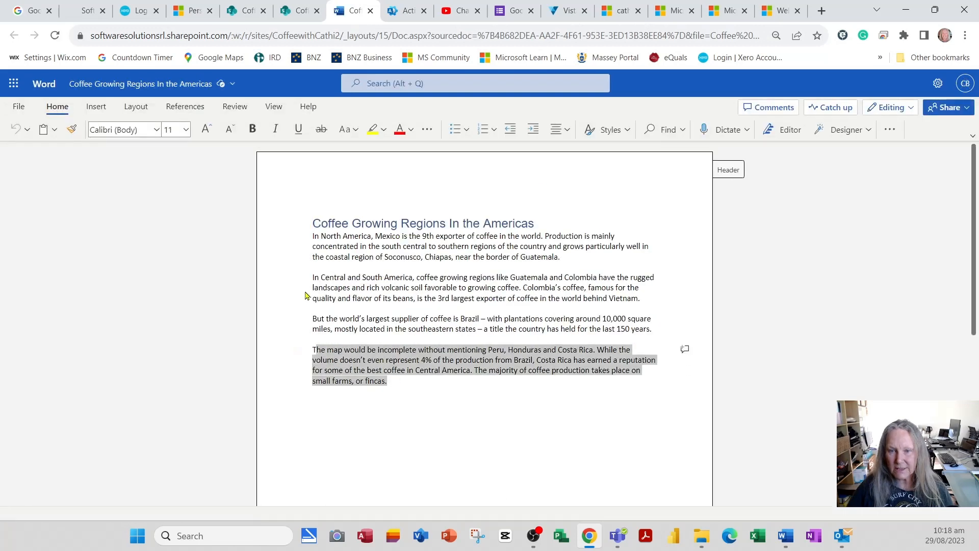
click(312, 236)
drag(312, 236, 339, 247)
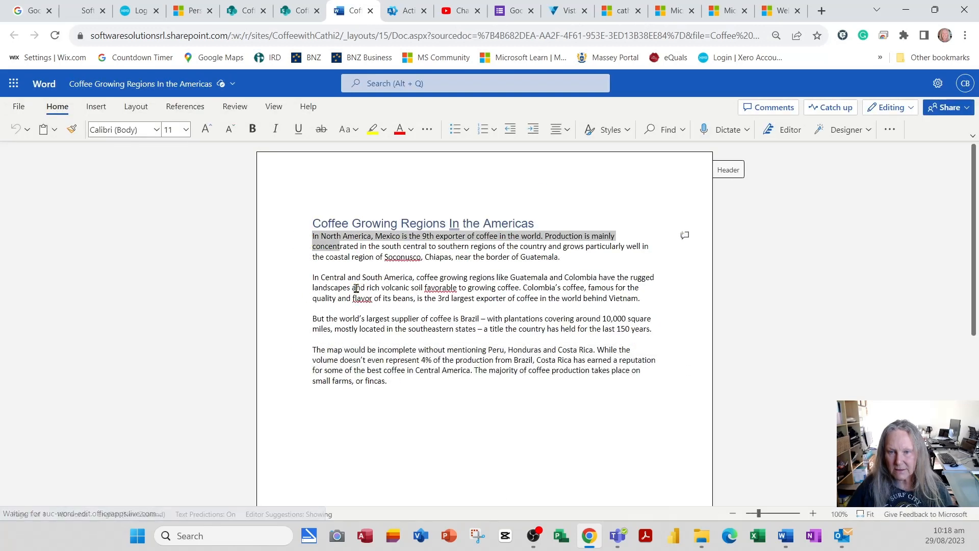
drag(399, 378, 307, 241)
right_click(327, 245)
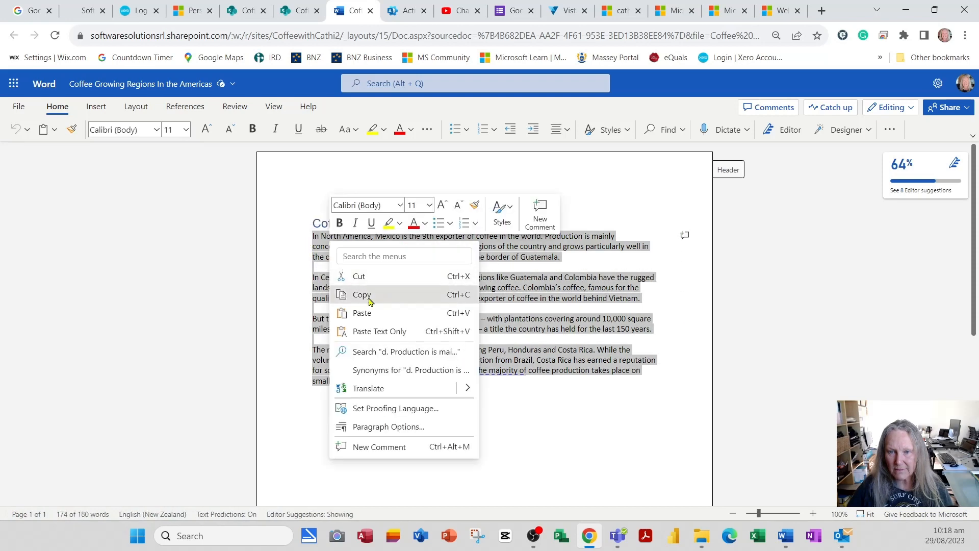
click(358, 293)
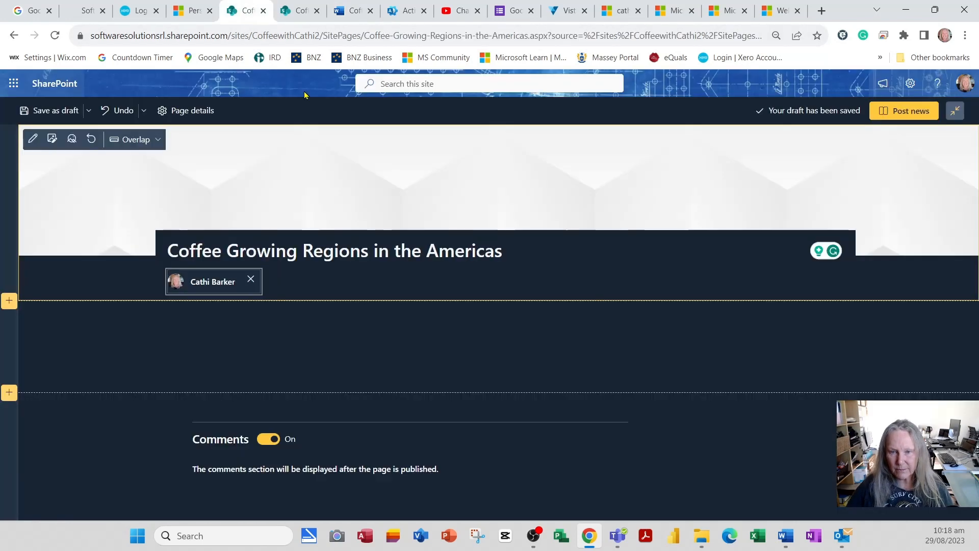
click(246, 12)
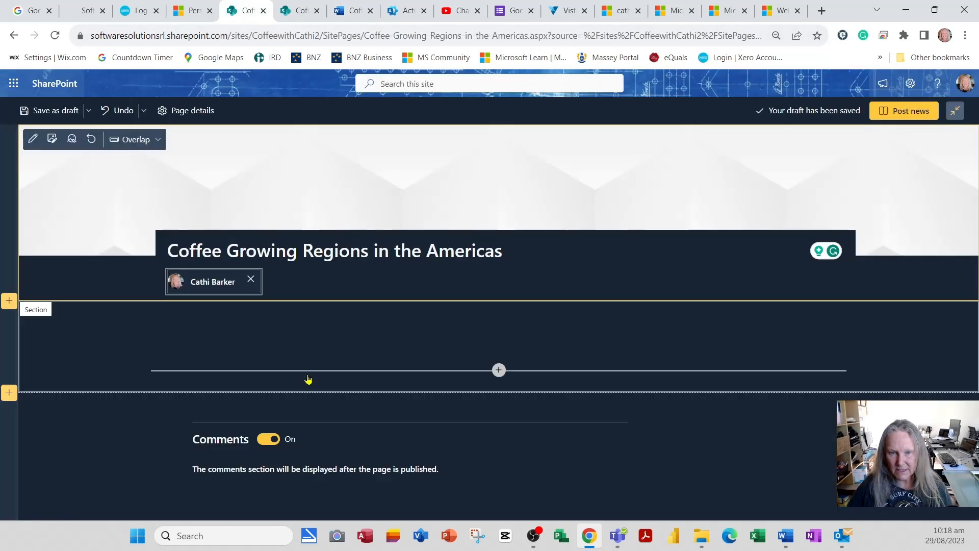
Step: Paste the Americas text as plain text into the post and delete the three blank lines
click(305, 336)
right_click(305, 333)
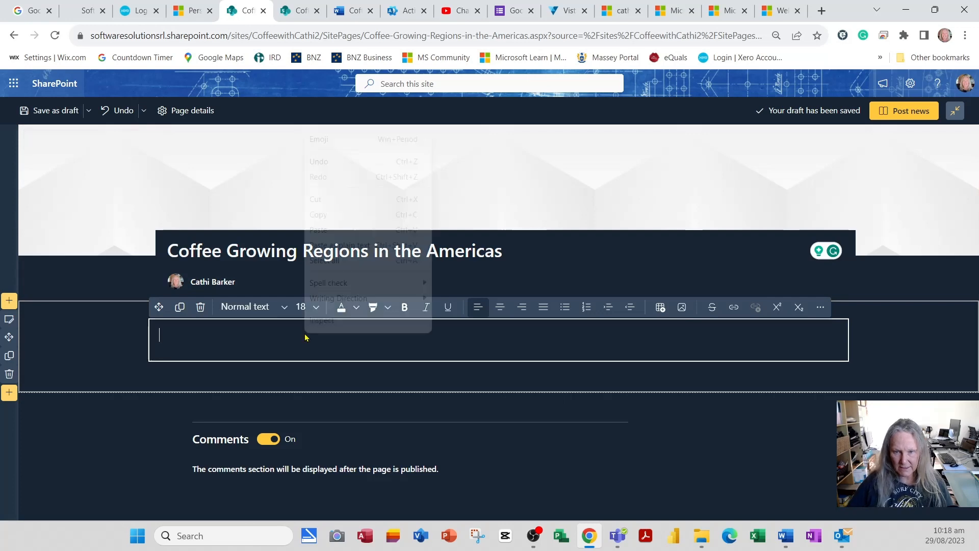
click(343, 246)
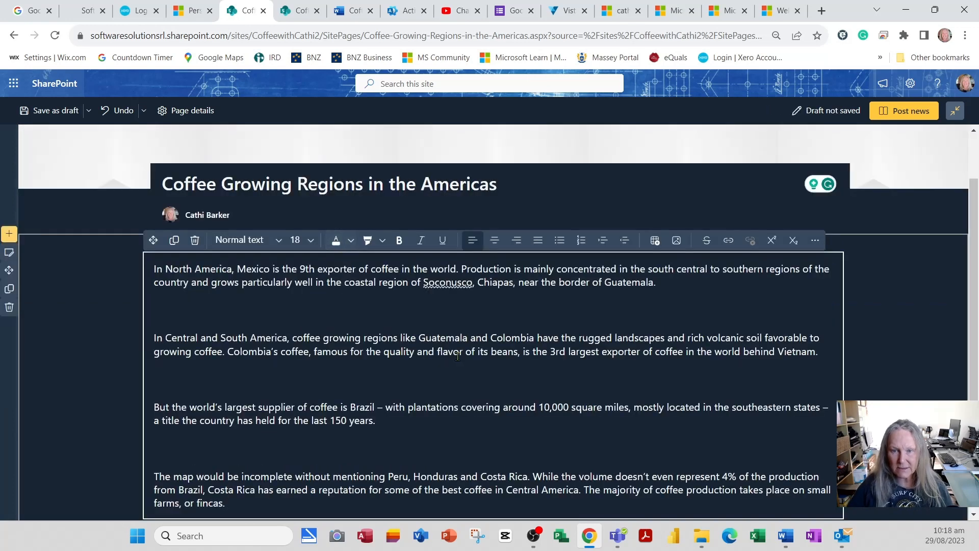
key(Delete)
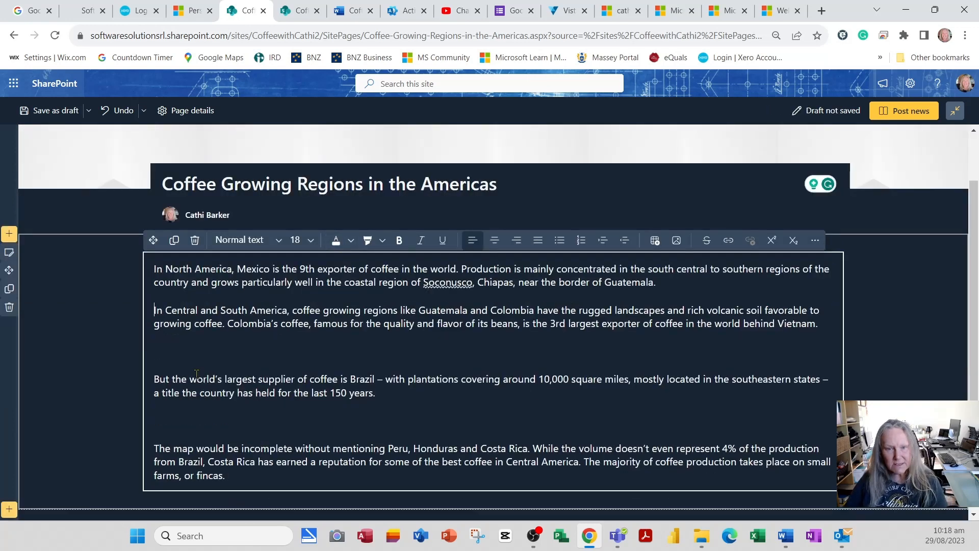
click(159, 353)
key(Delete)
click(161, 399)
key(Delete)
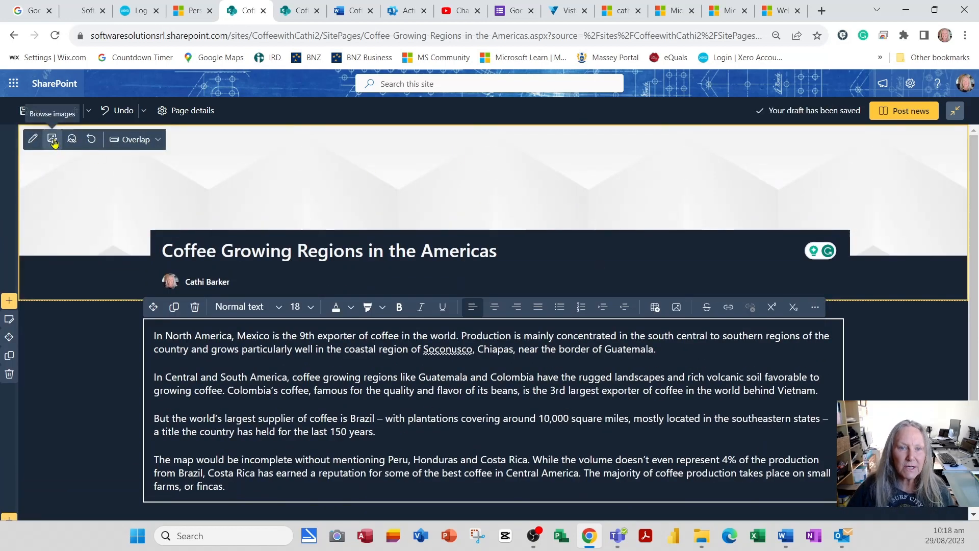
Step: Set the coffee-bean map on flag image as the banner, centred on the beans, and publish
click(53, 141)
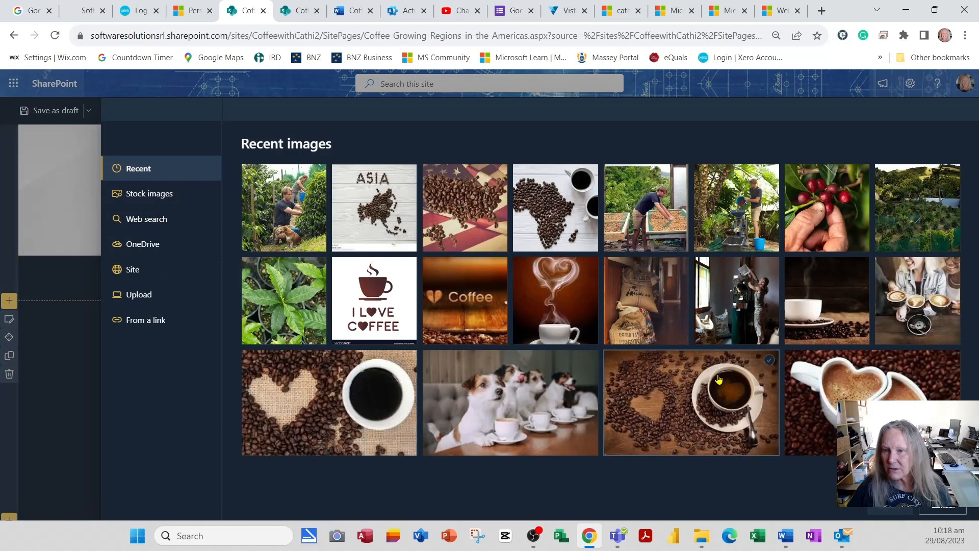
click(427, 189)
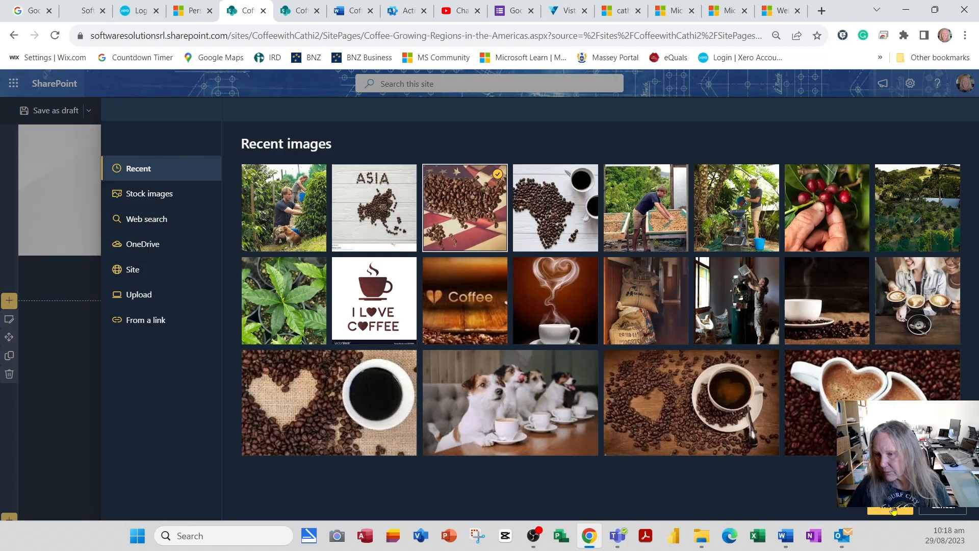
click(894, 510)
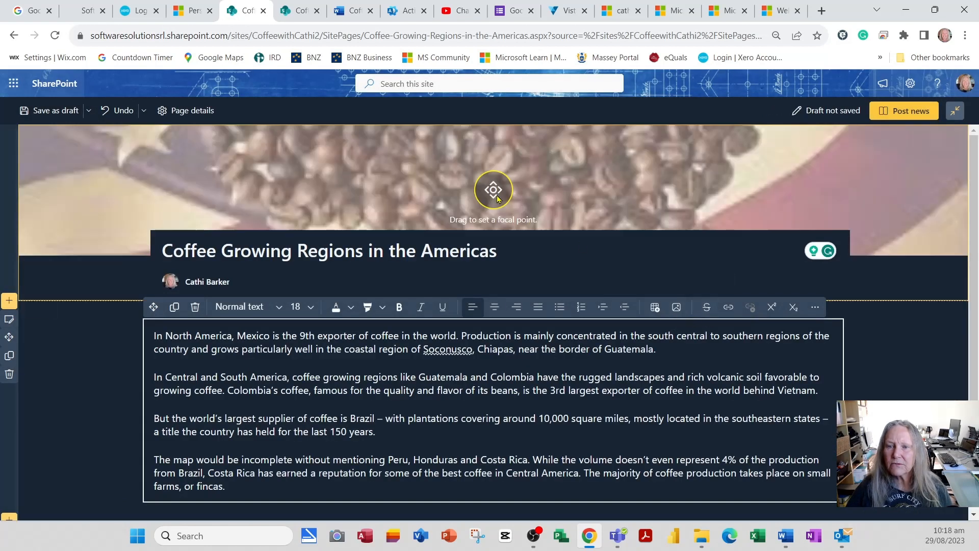
drag(498, 198, 494, 162)
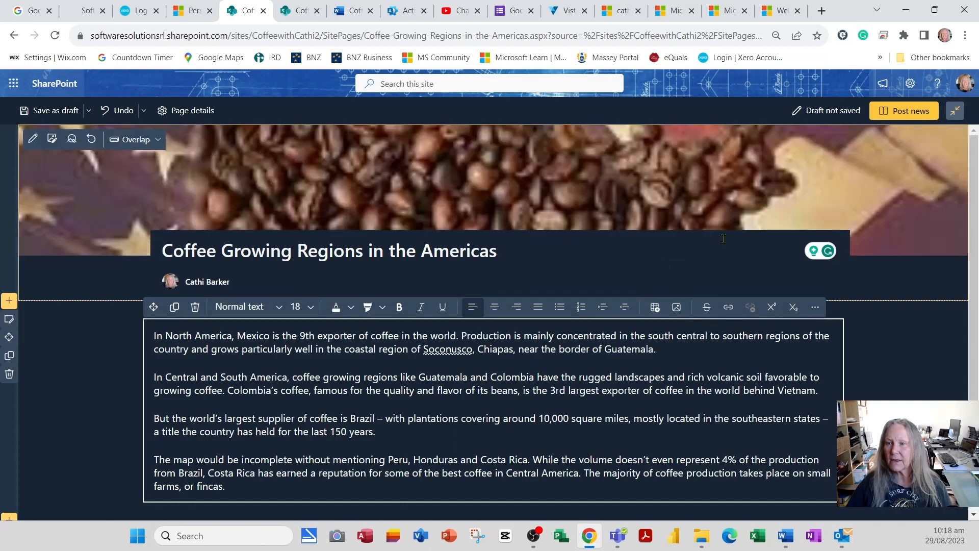
click(921, 114)
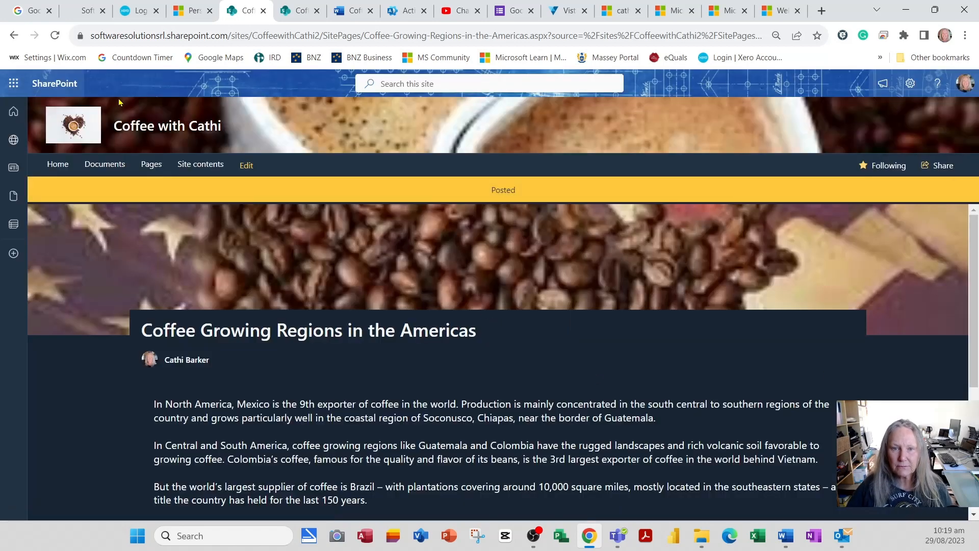
Step: Reopen Coffee-News.aspx, check the Americas post is listed, and begin a new news post
click(152, 165)
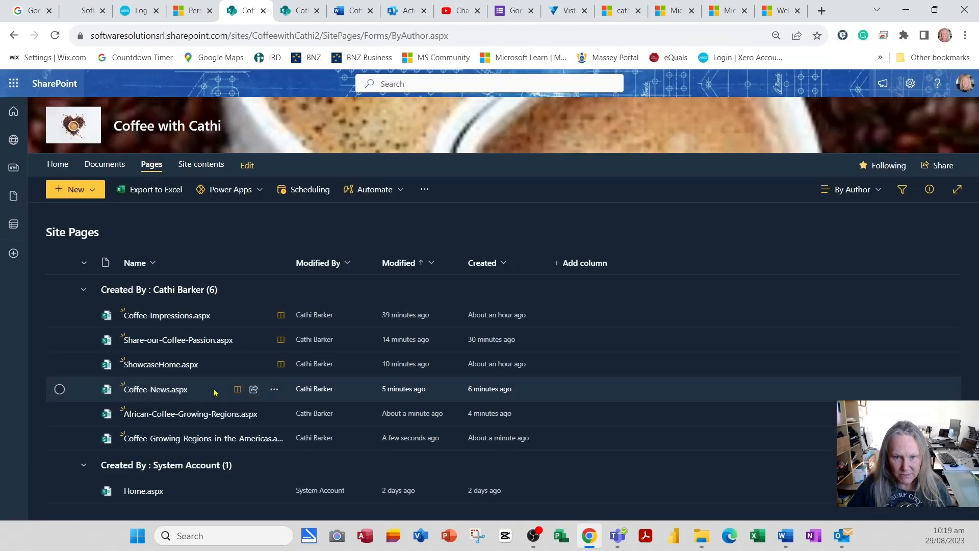
click(163, 391)
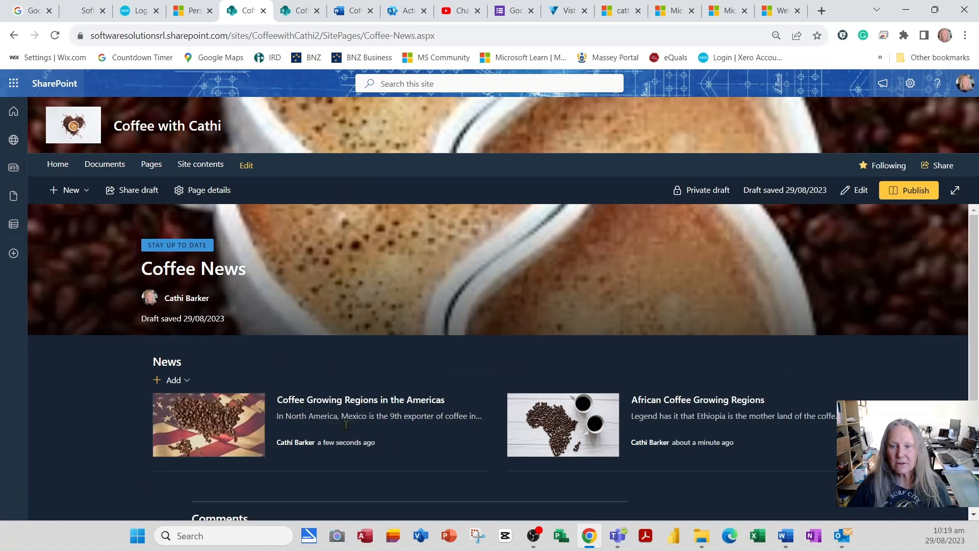
scroll(645, 449, down, 1)
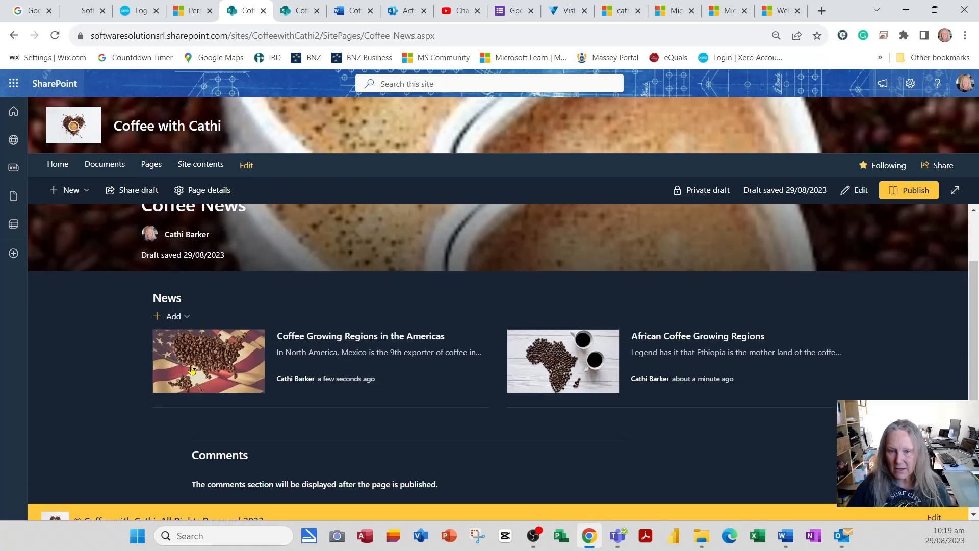
click(176, 321)
click(181, 336)
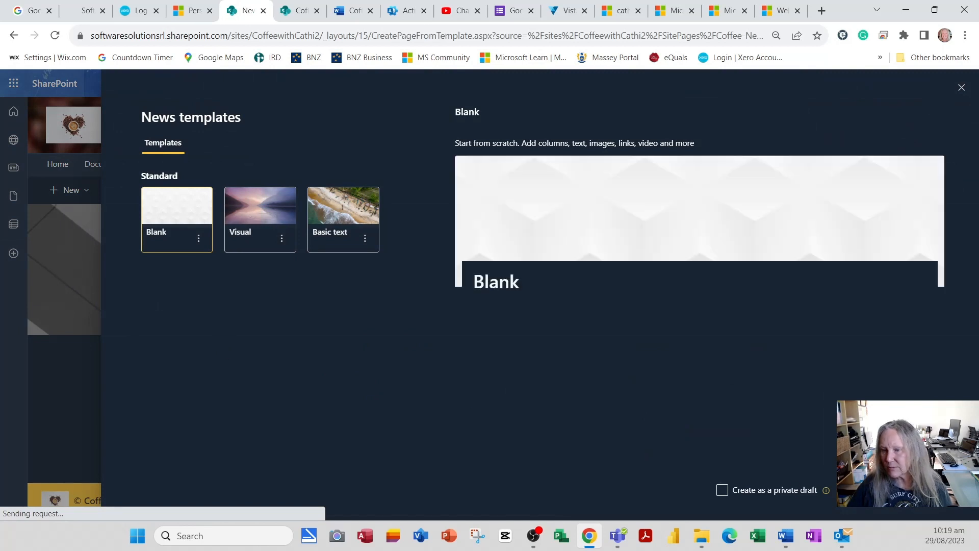
Step: Create a blank post titled 'Coffee Growing Regions of Asia' and start entering the owner's e-mail as author
click(864, 491)
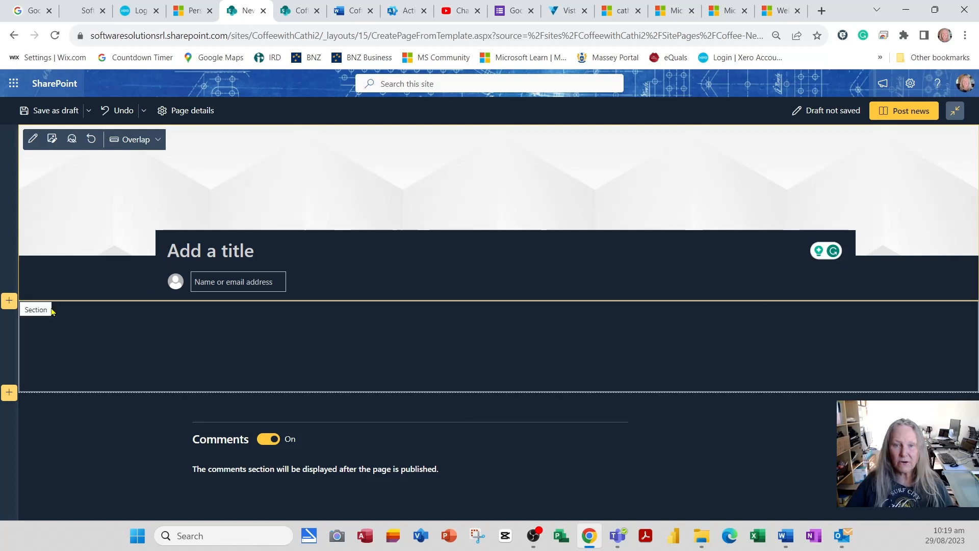
text(Coffee )
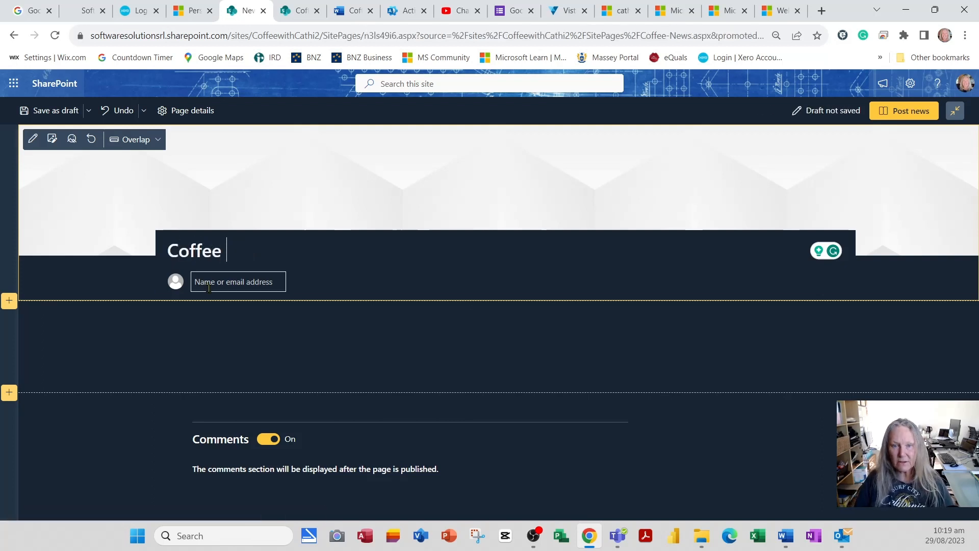
text(Rrowing Regions of Asia)
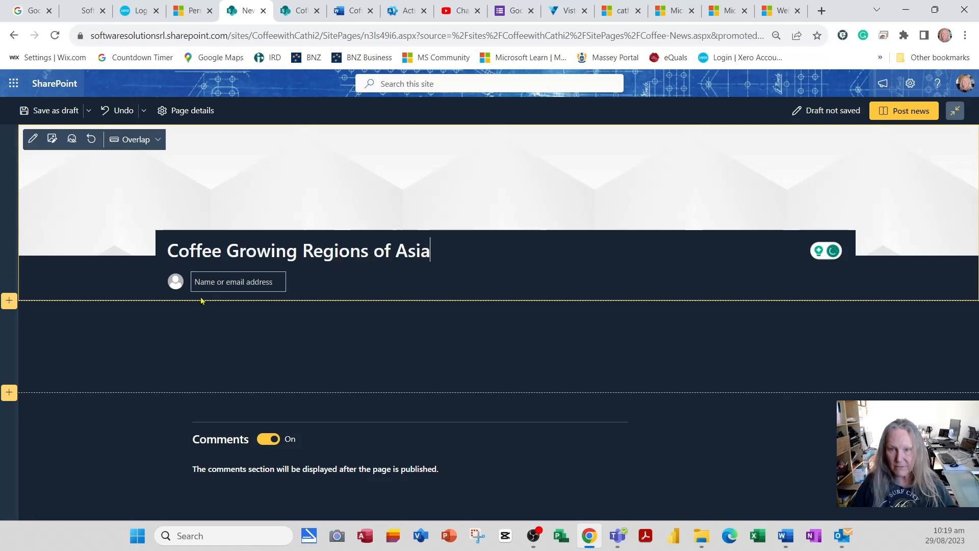
click(223, 282)
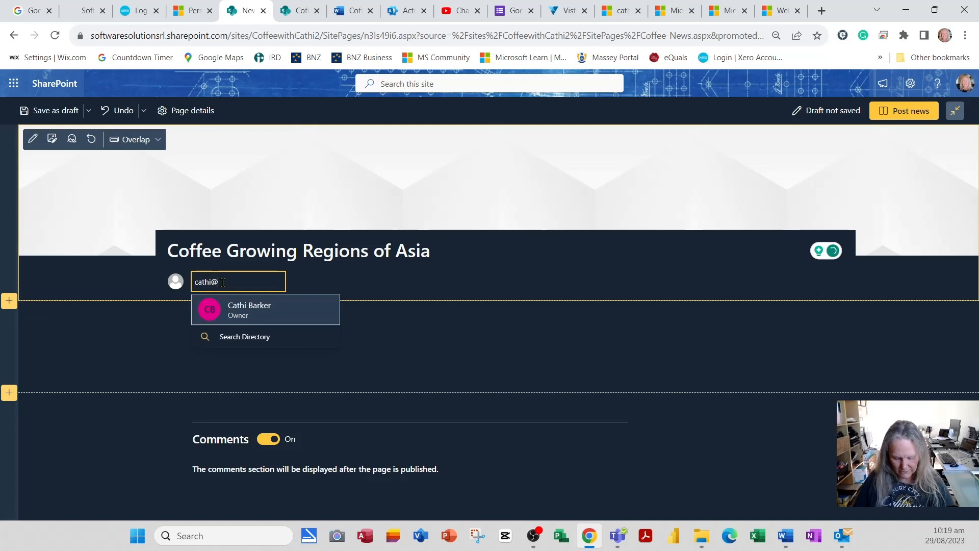
Step: Set the site owner as author and give the Asia post the ASIA coffee-bean banner image
click(268, 314)
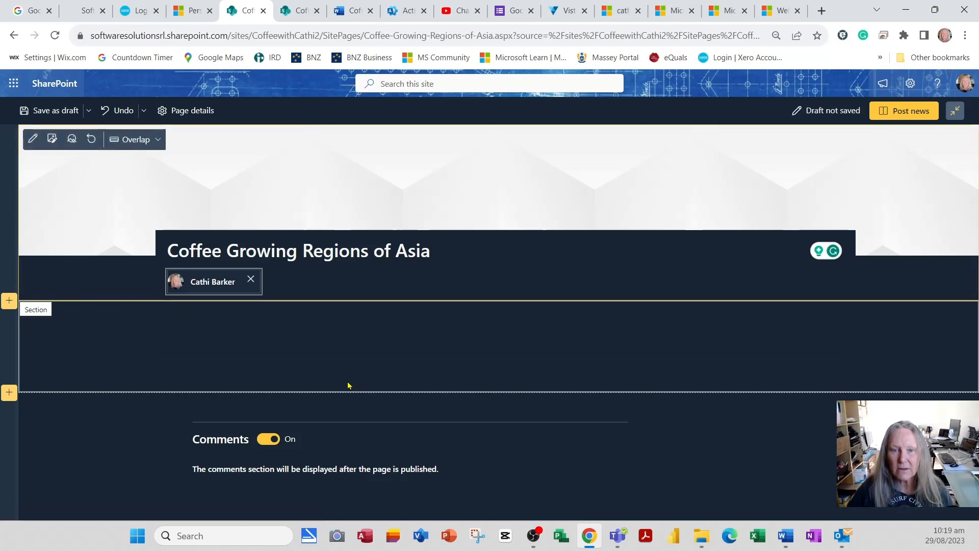
click(51, 139)
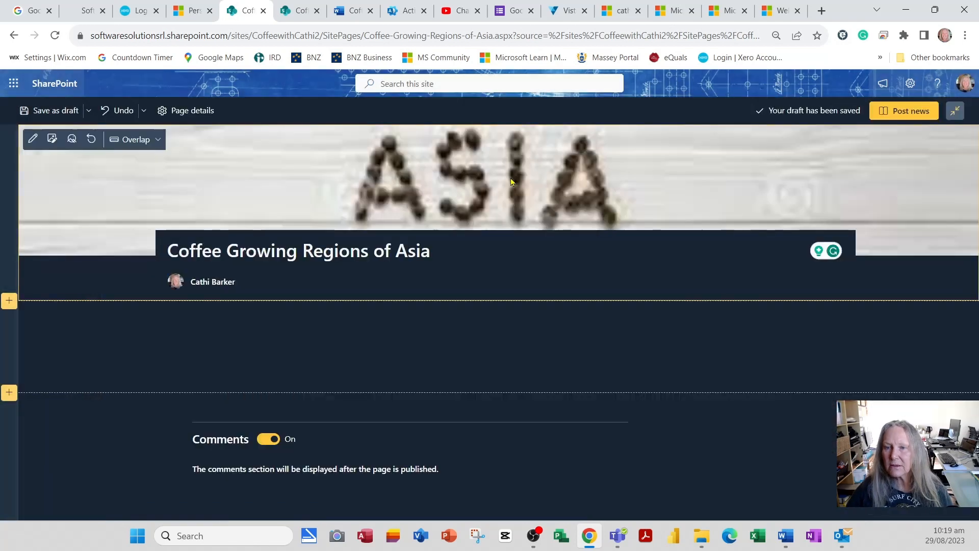
mouse_move(535, 321)
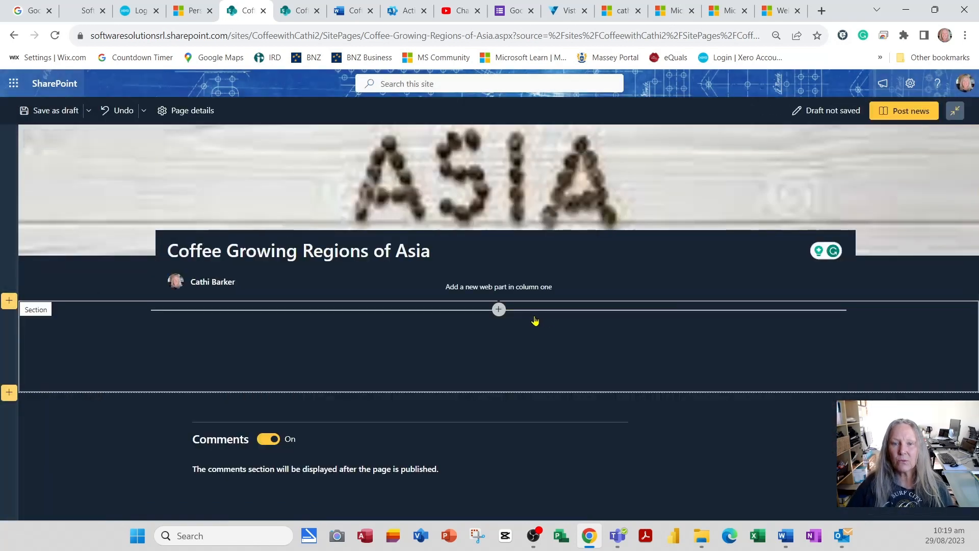
click(354, 13)
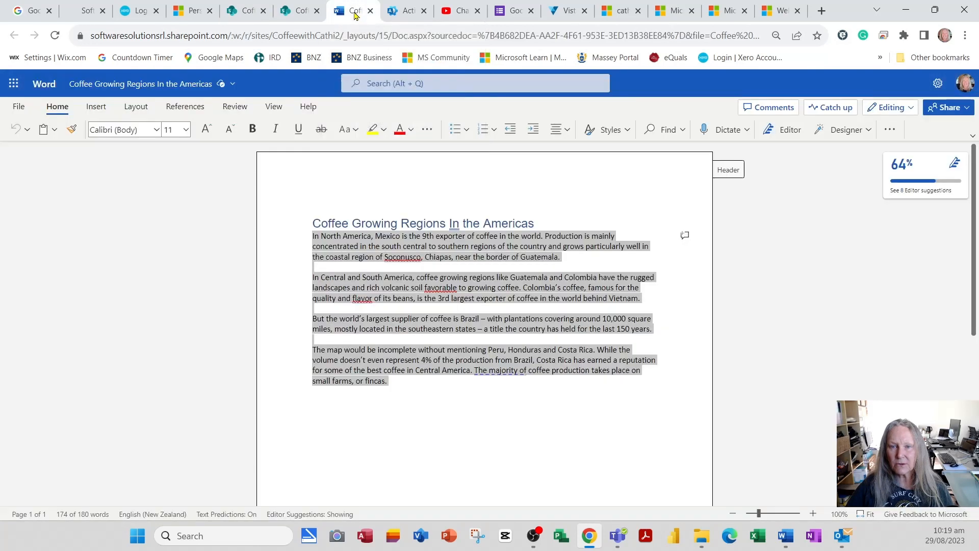
Step: Close the Americas document, open 'Coffee Growing Regions of Asia.docx', and copy its body text from Continuing onward
click(371, 12)
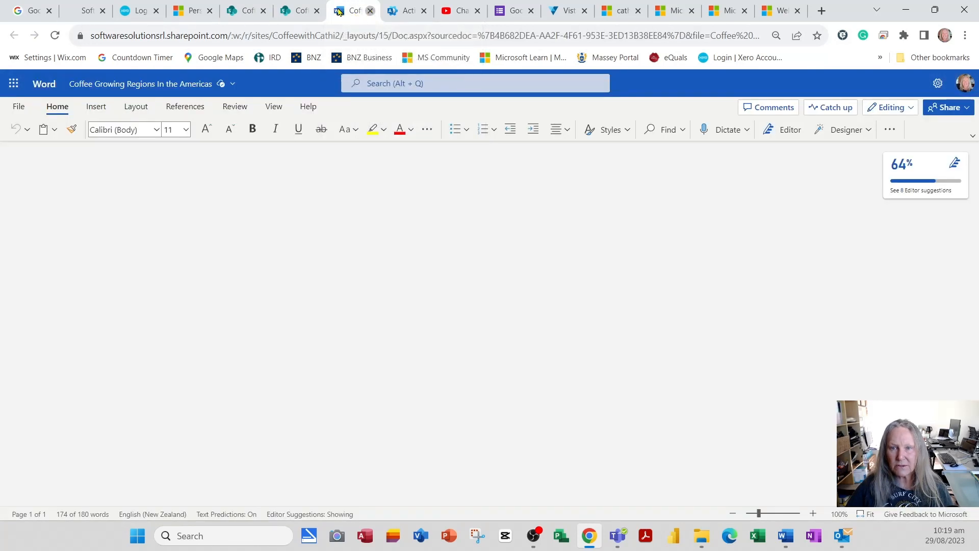
click(300, 13)
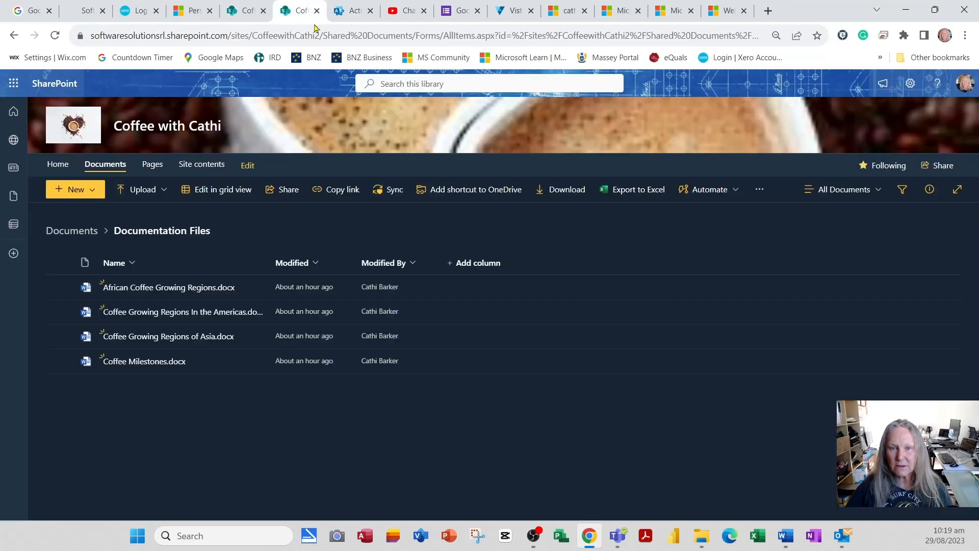
click(175, 341)
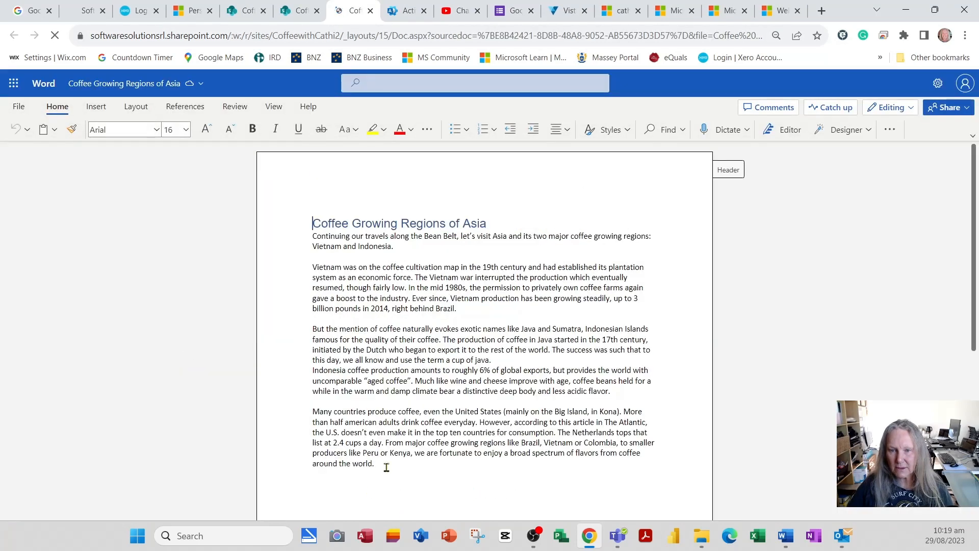
drag(384, 464, 294, 300)
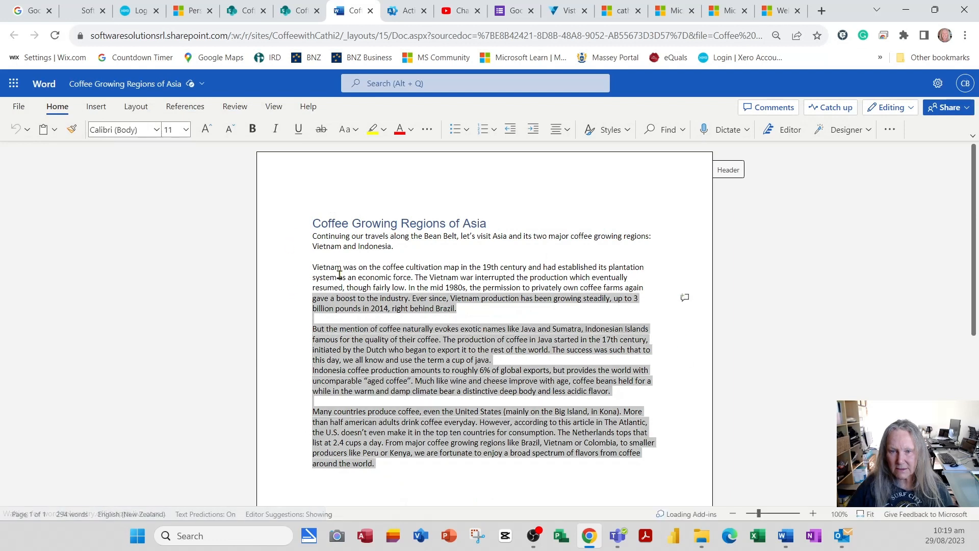
click(325, 236)
drag(311, 239, 474, 466)
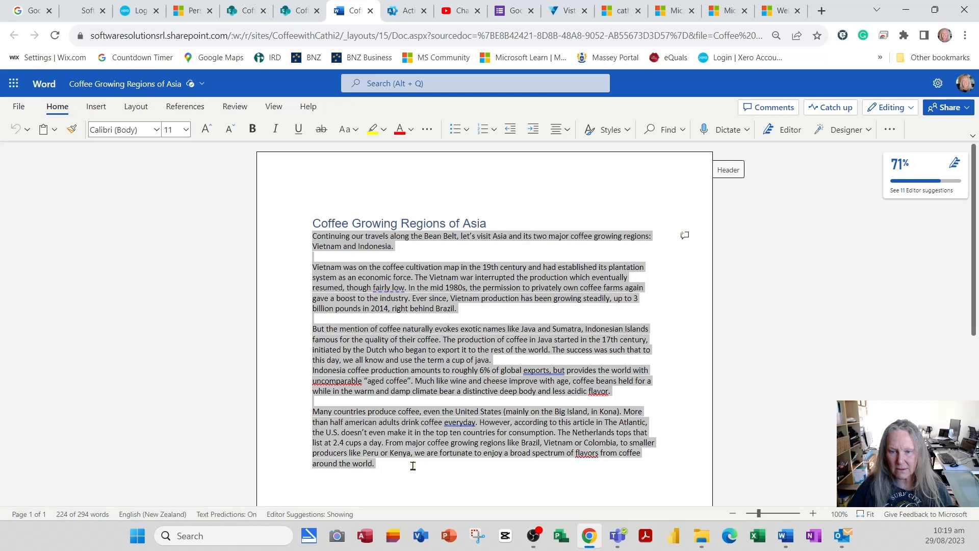
right_click(407, 385)
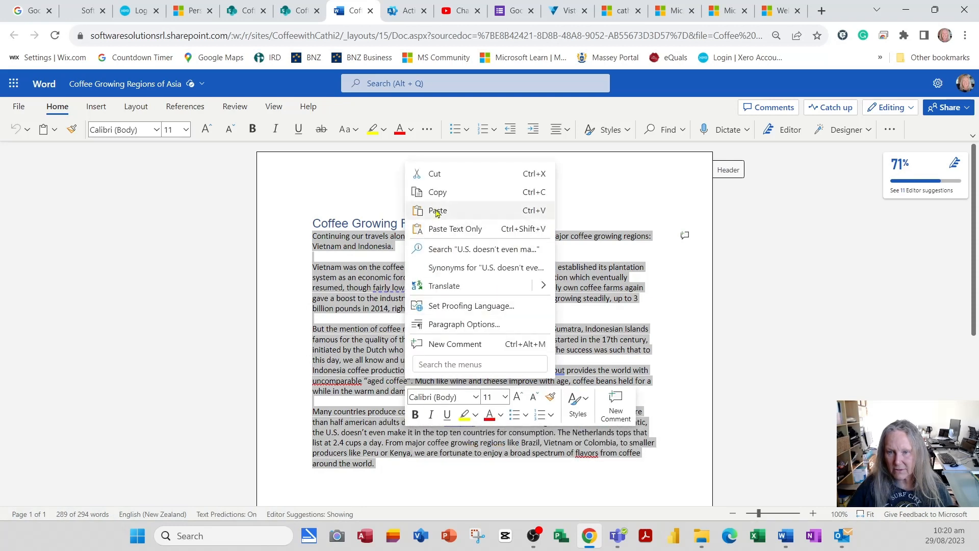
click(437, 192)
click(299, 11)
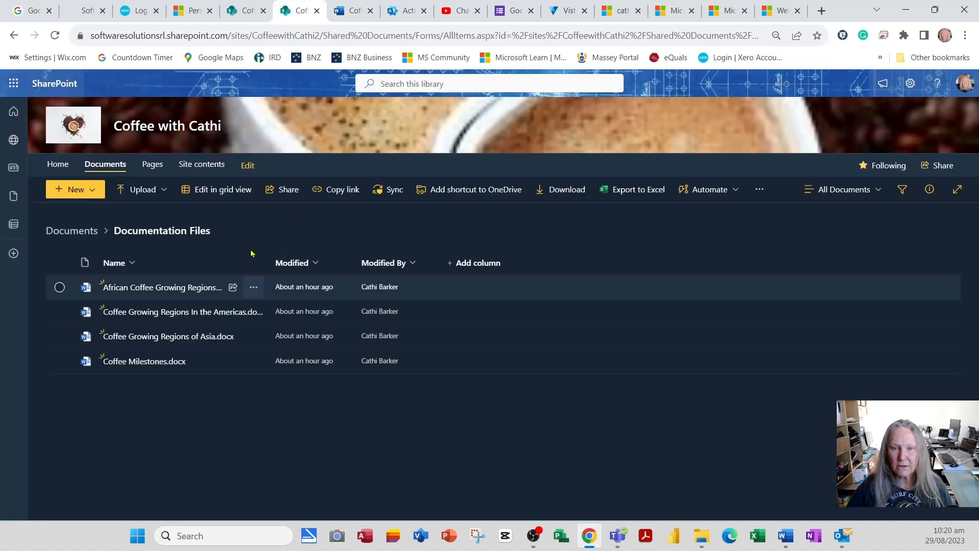
Step: Paste the copied Asia article as plain text into the page's text area
click(247, 10)
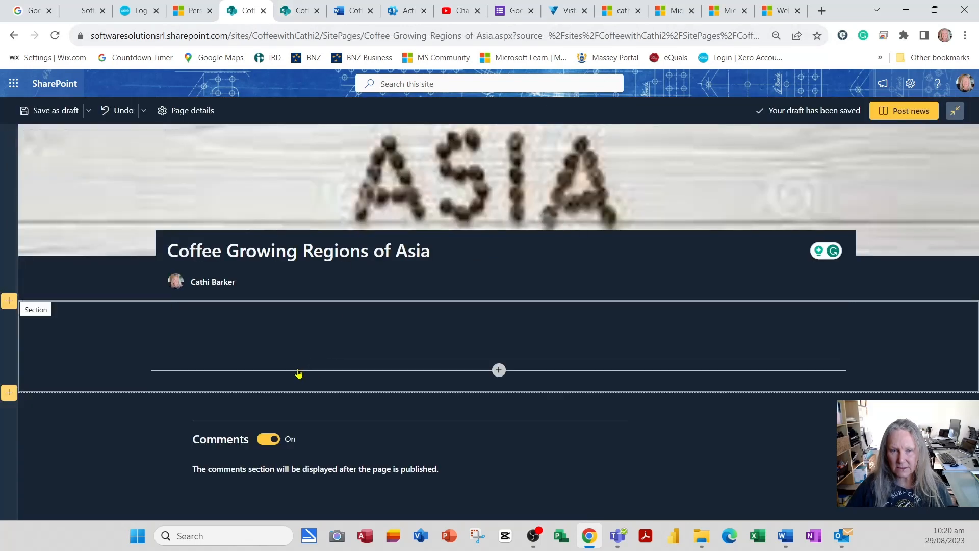
click(292, 352)
right_click(294, 349)
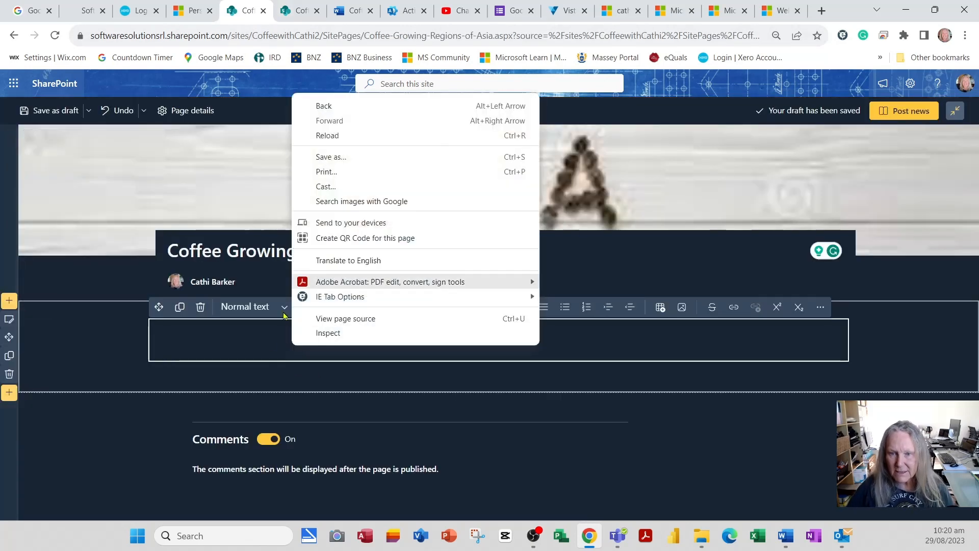
click(265, 340)
right_click(266, 341)
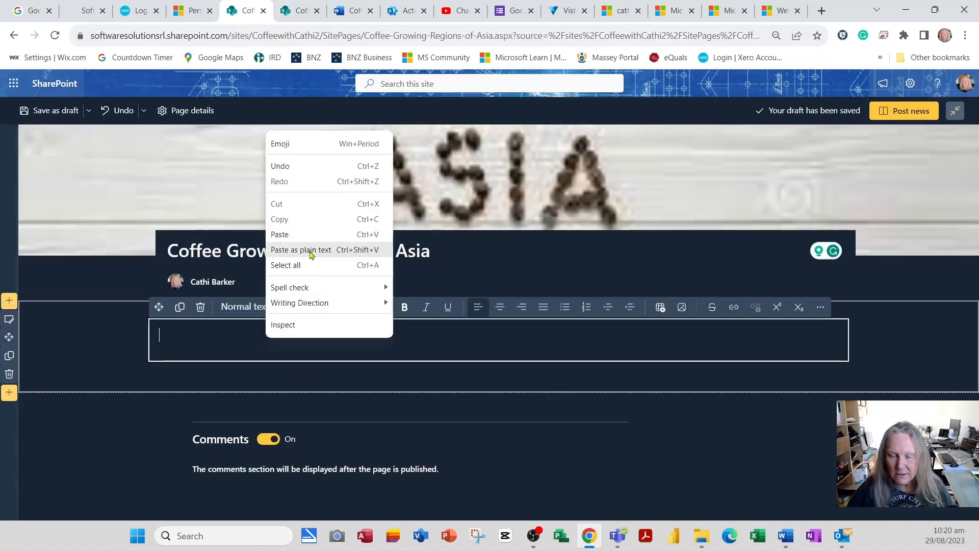
click(311, 250)
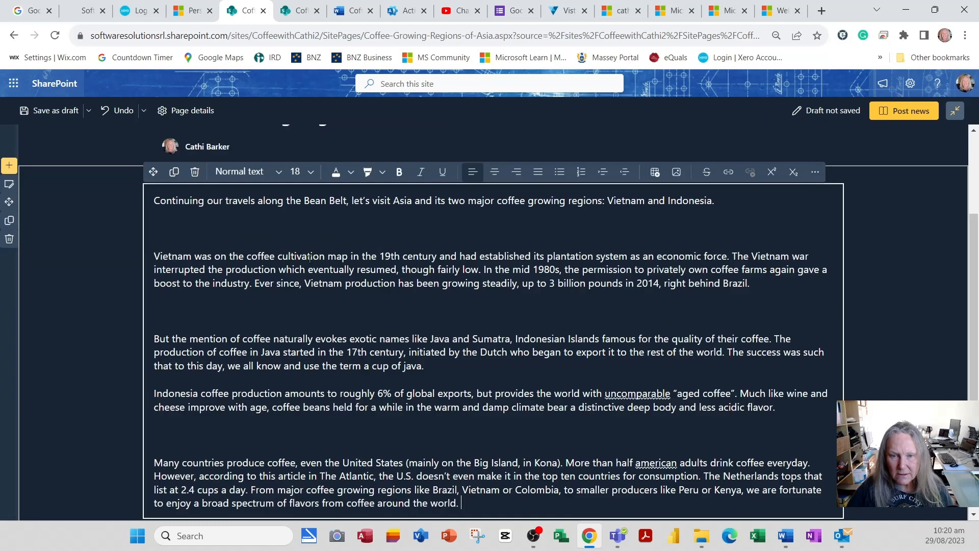
Step: Delete the blank lines above the Many countries and But the mention paragraphs, then publish
click(276, 440)
key(Delete)
key(Delete)
key(Delete)
key(Delete)
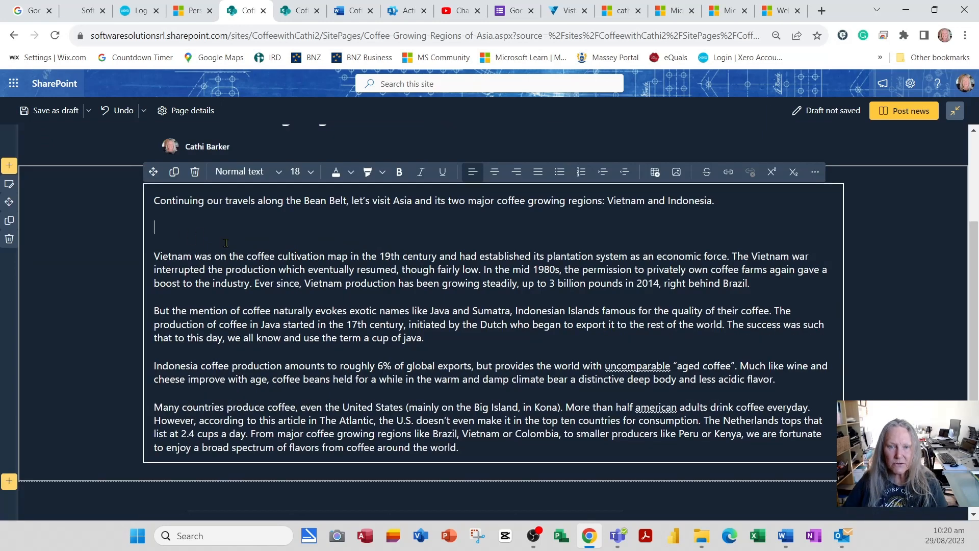
key(Delete)
key(Delete)
scroll(226, 242, up, 3)
scroll(718, 419, down, 3)
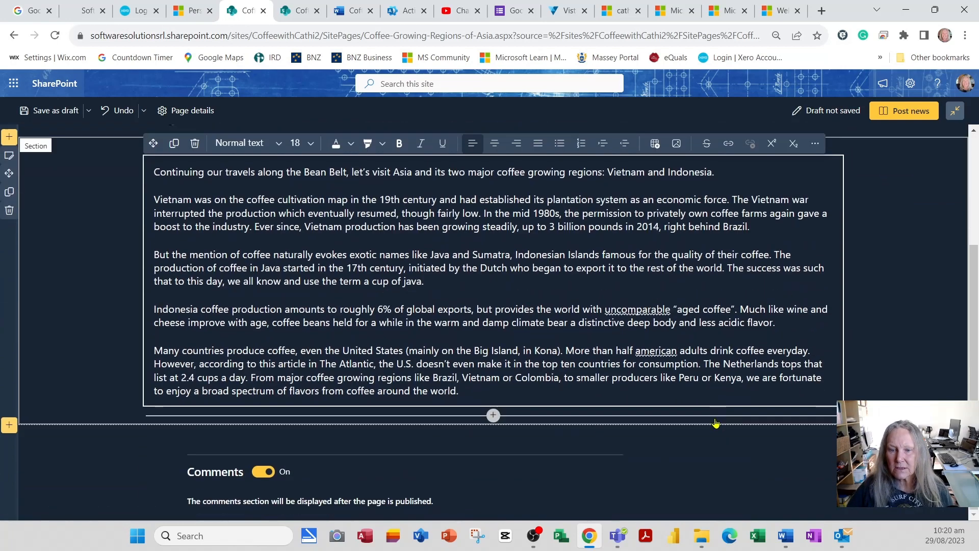
click(913, 112)
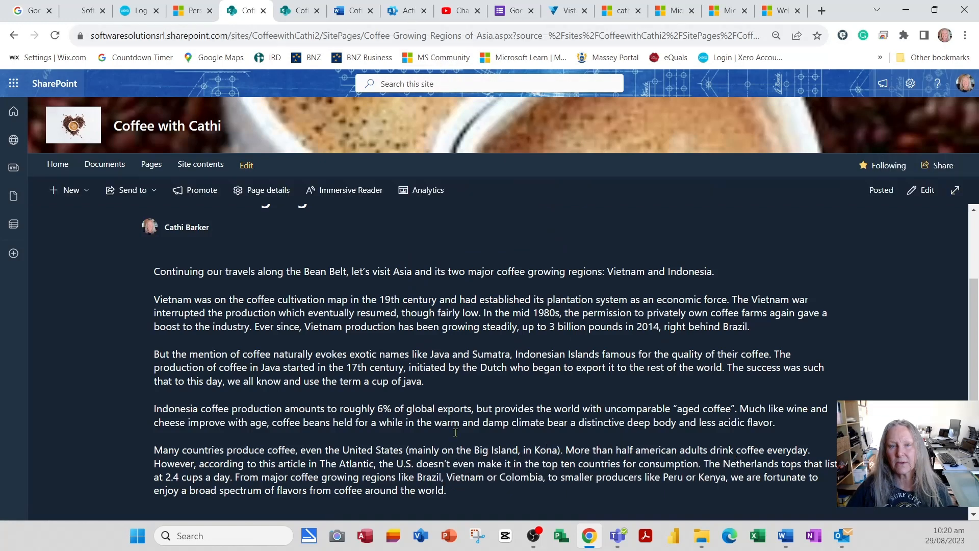
Step: Verify Coffee News lists the Asia, Americas and African posts, then put the Home page into edit mode
click(151, 165)
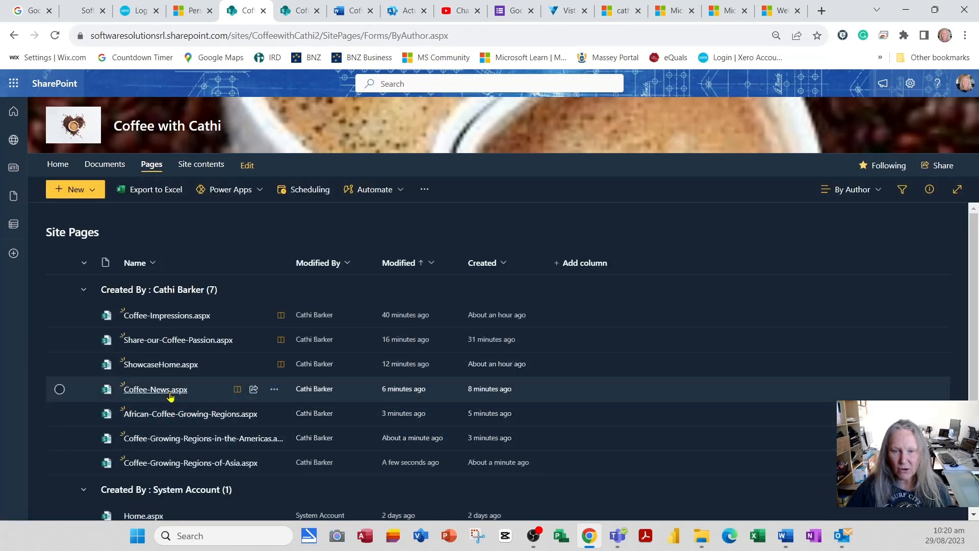
click(168, 392)
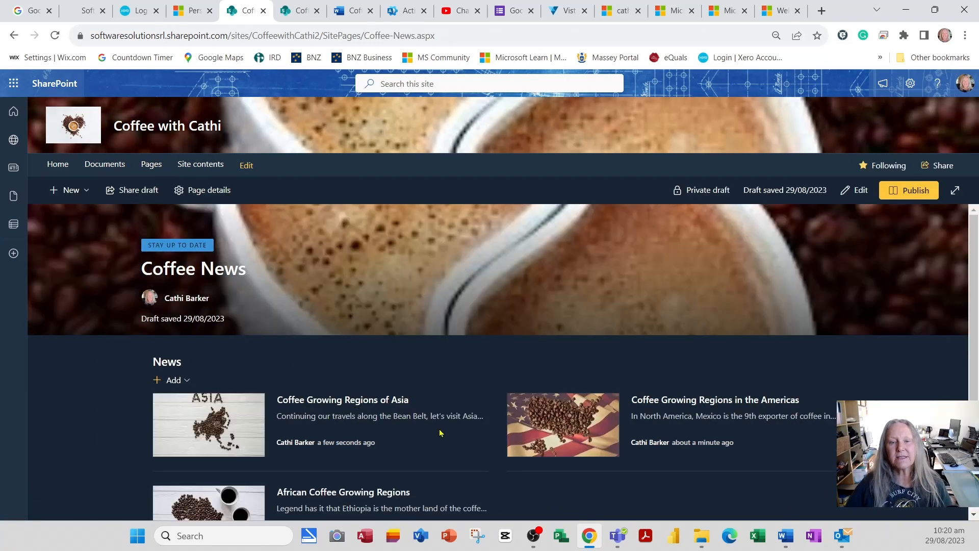
scroll(370, 445, down, 3)
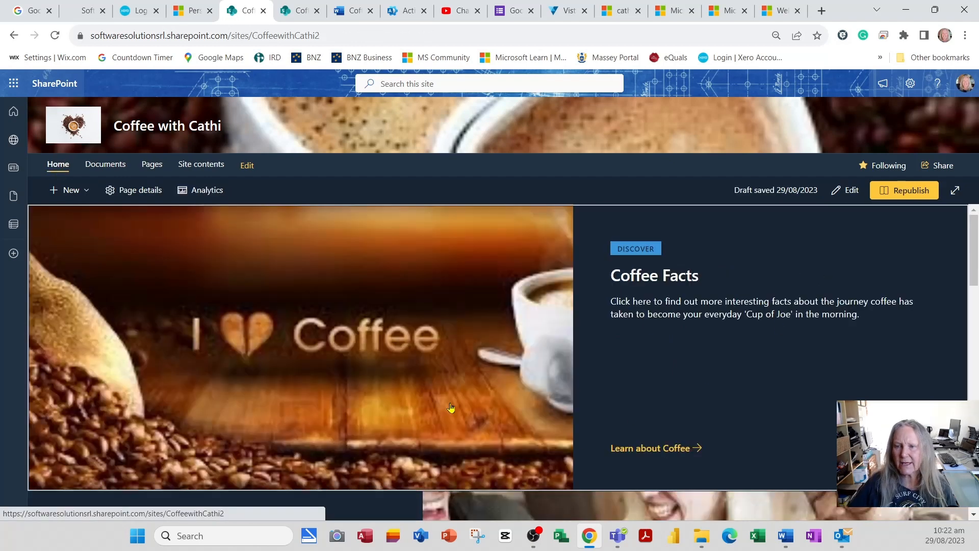
scroll(451, 408, down, 10)
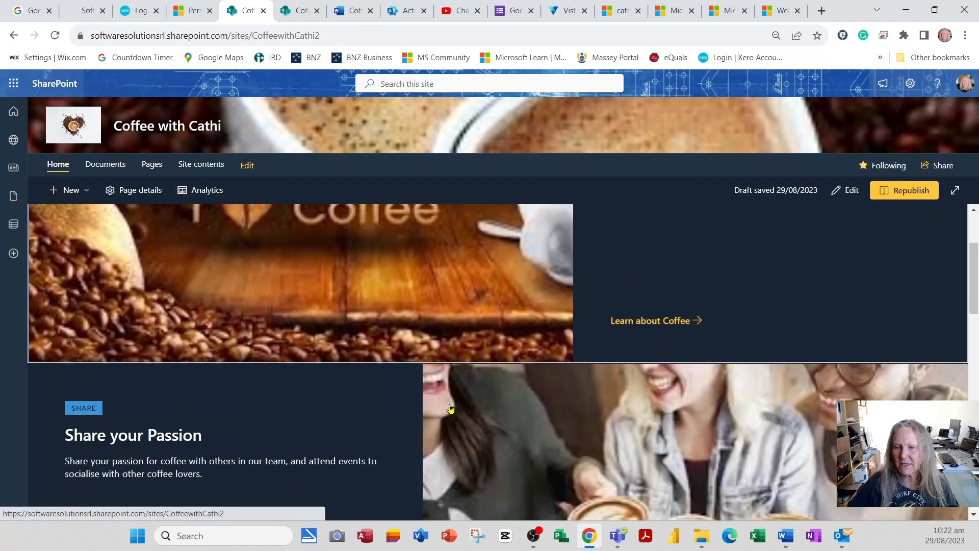
scroll(451, 408, down, 3)
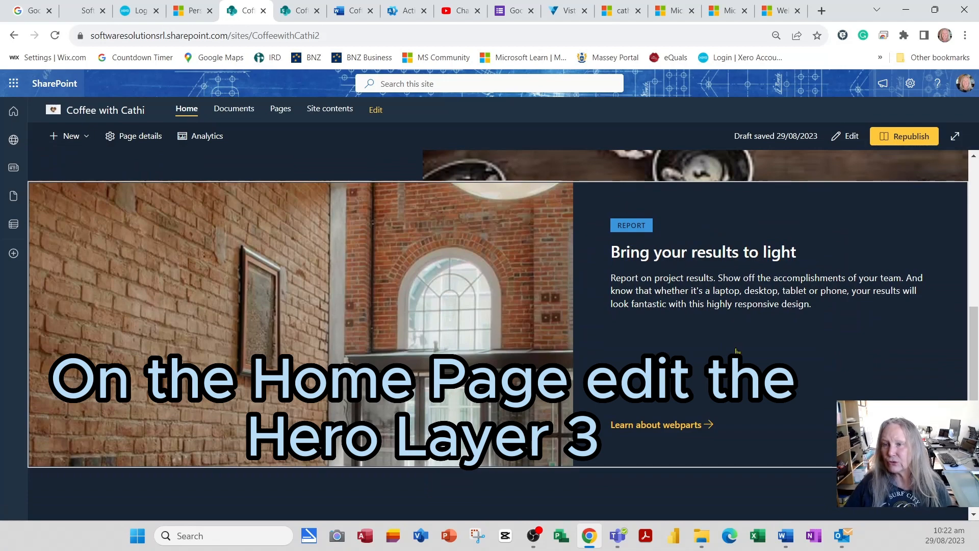
click(847, 136)
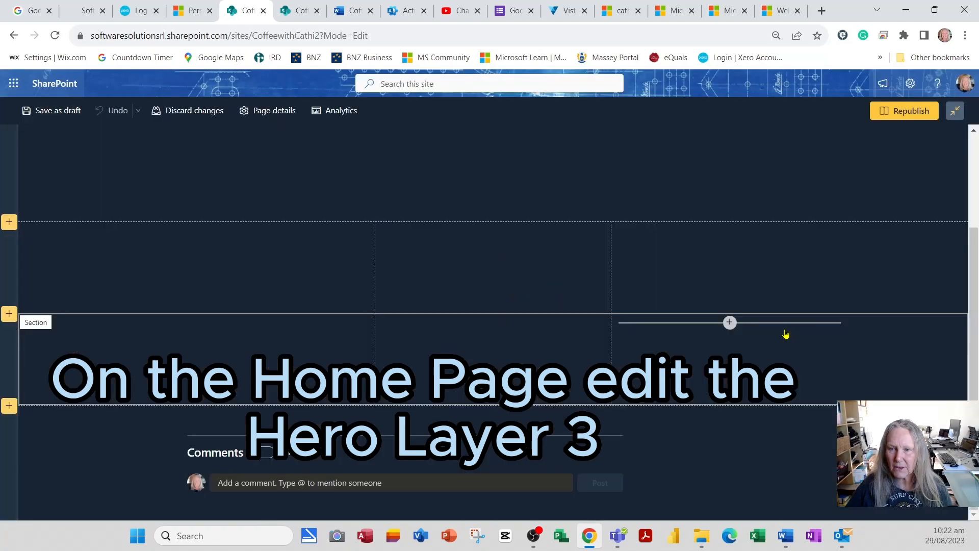
Step: Change the Report hero tile's link to the Coffee-News page
scroll(785, 329, up, 10)
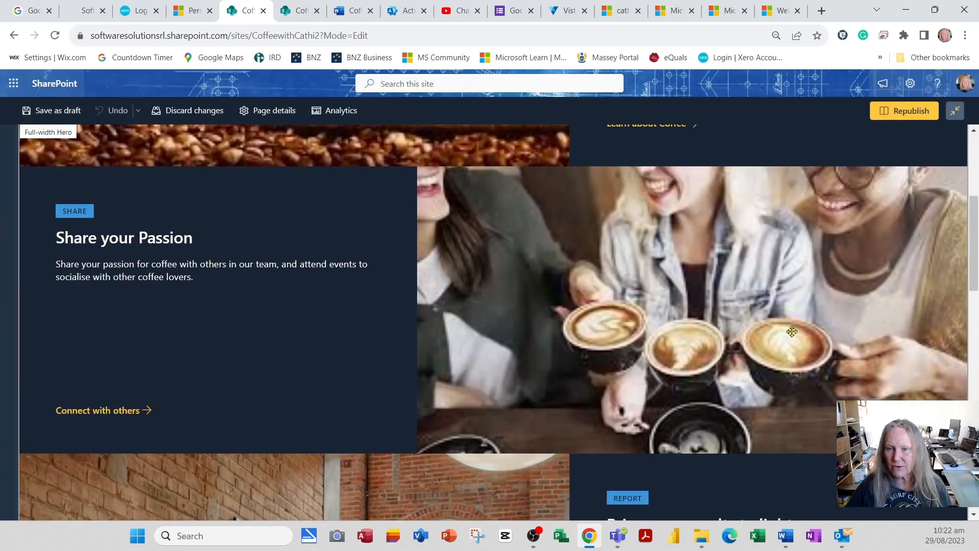
scroll(792, 332, down, 10)
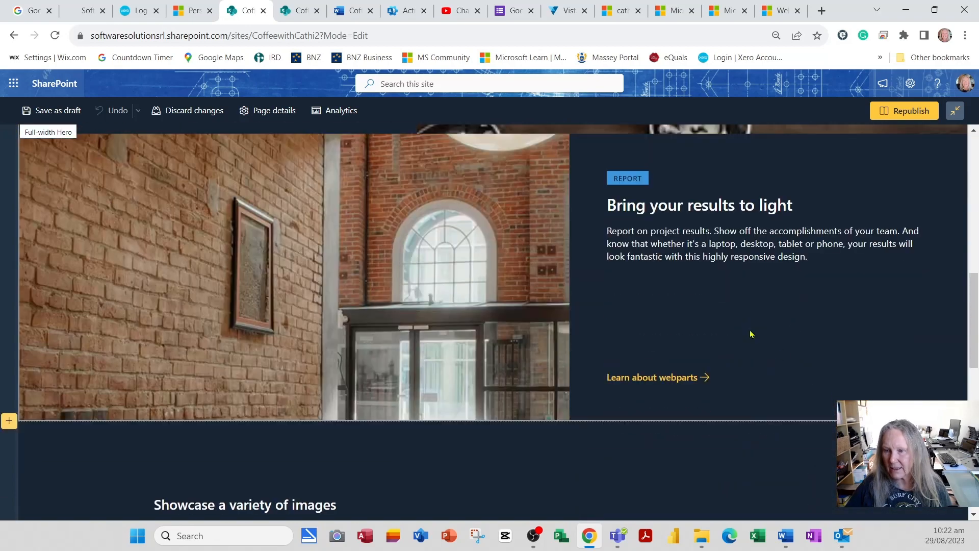
click(751, 334)
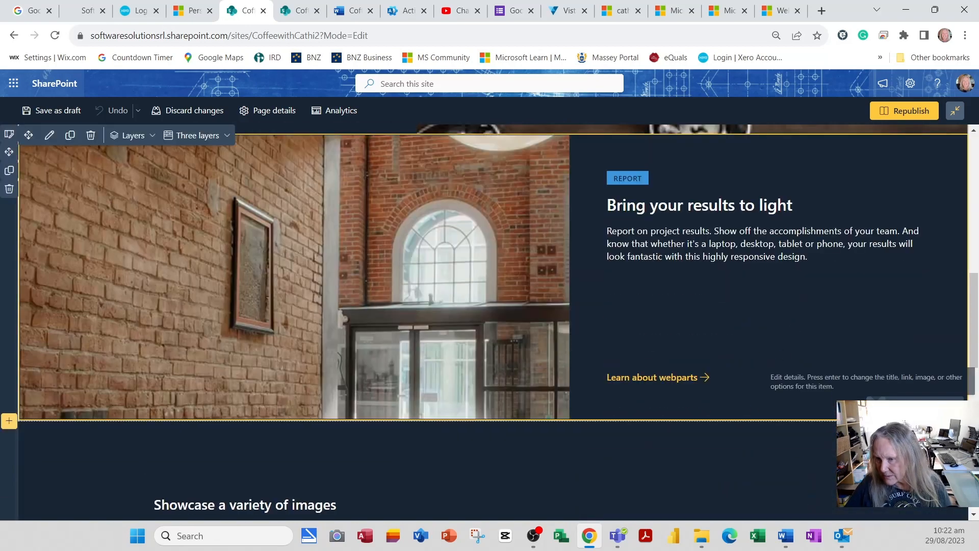
click(876, 408)
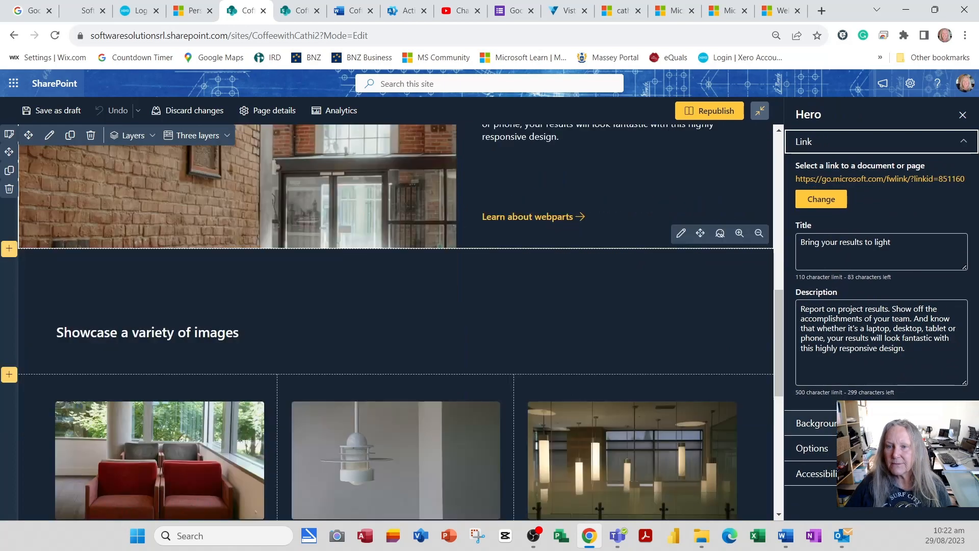
click(830, 204)
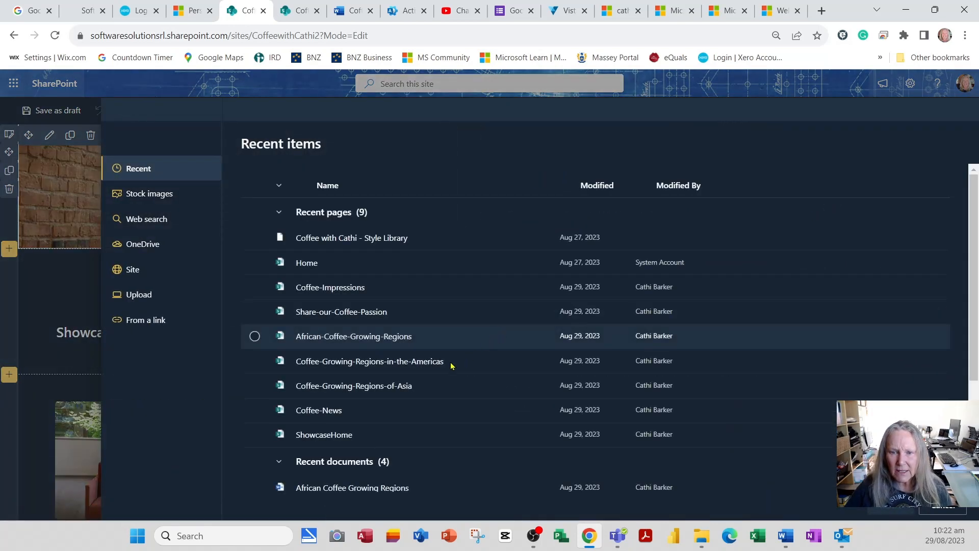
click(256, 412)
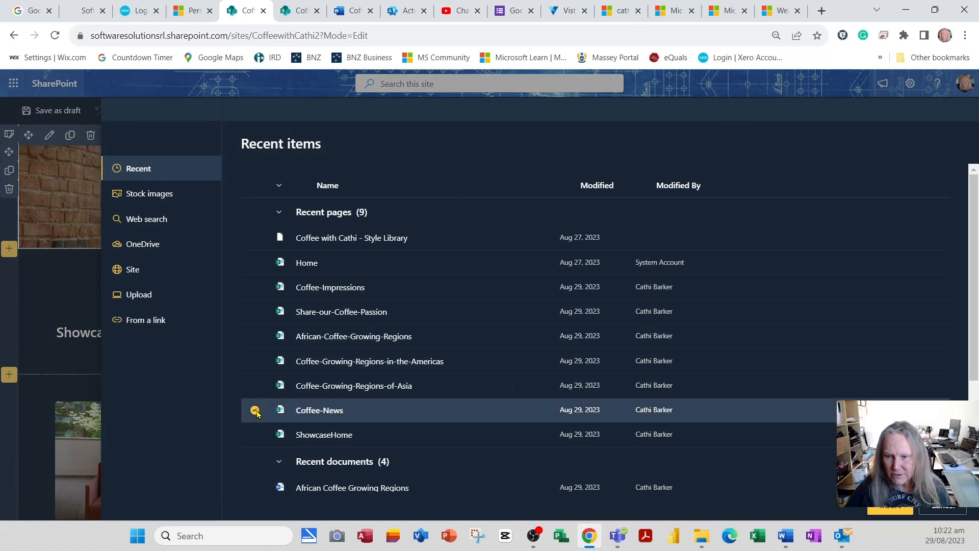
click(895, 510)
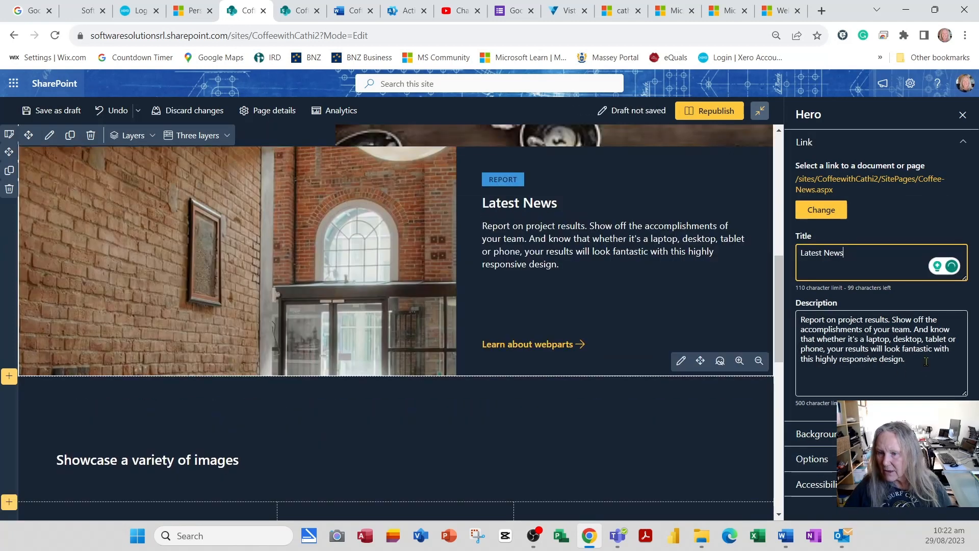
Step: Select the old hero description and set the background to Image6.jpg from Documents > Photos
drag(926, 361, 788, 307)
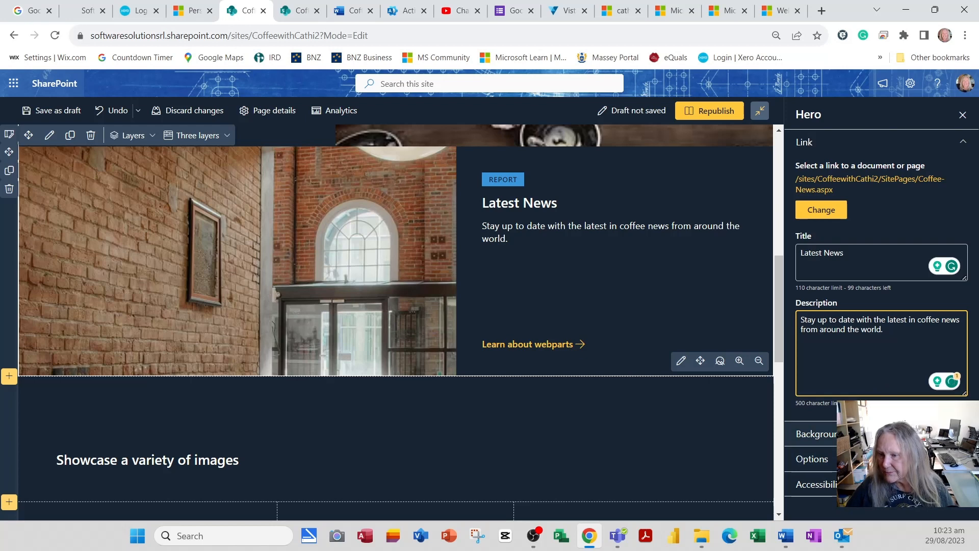
click(881, 434)
scroll(881, 433, down, 2)
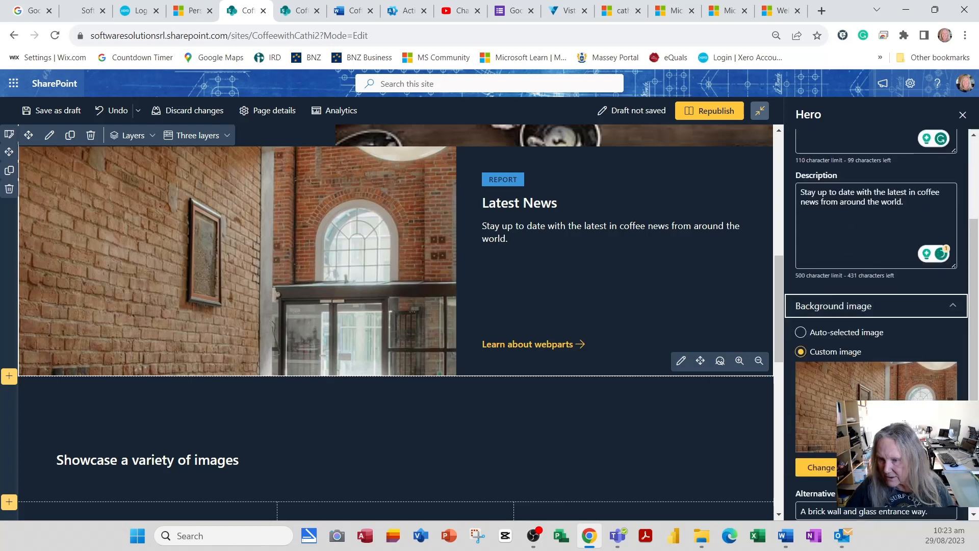
click(820, 469)
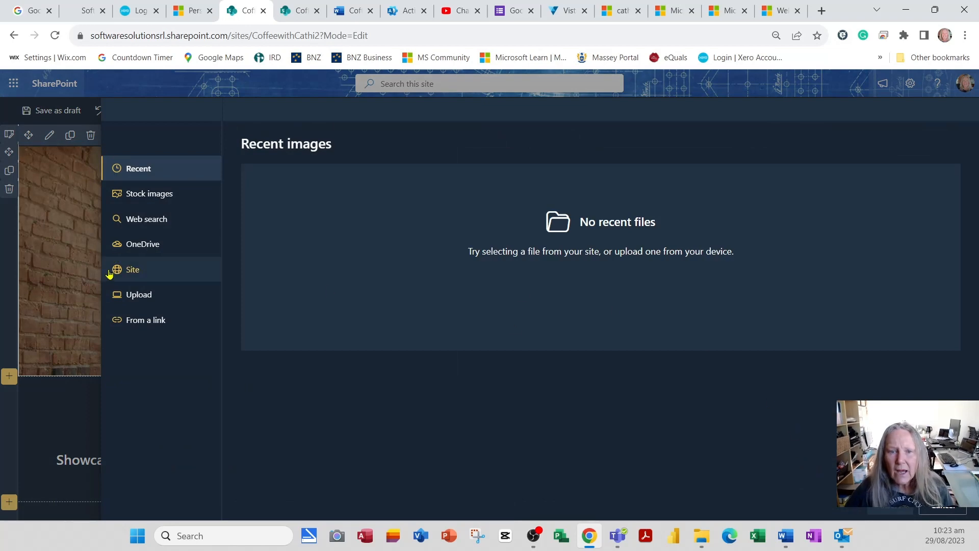
click(145, 279)
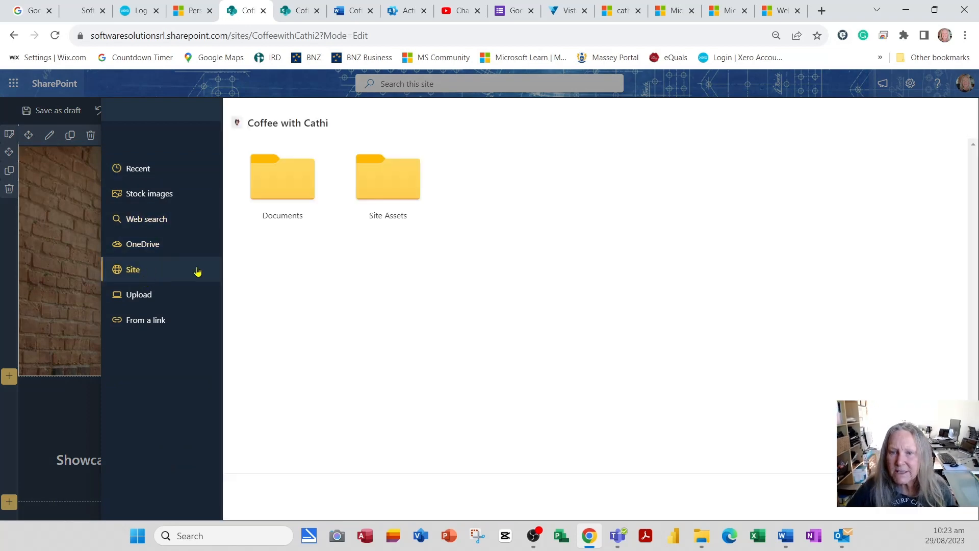
click(282, 197)
click(600, 194)
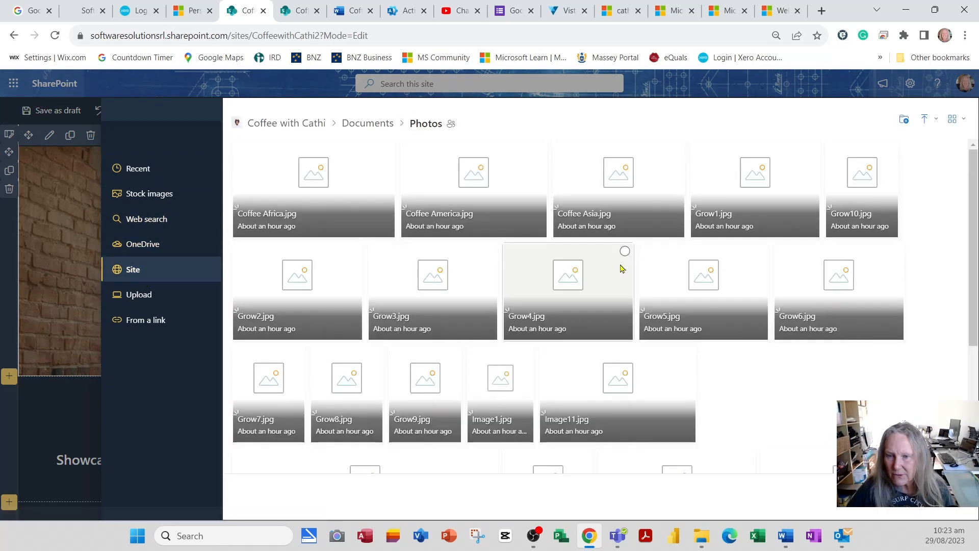
scroll(596, 383, down, 1)
scroll(595, 384, down, 1)
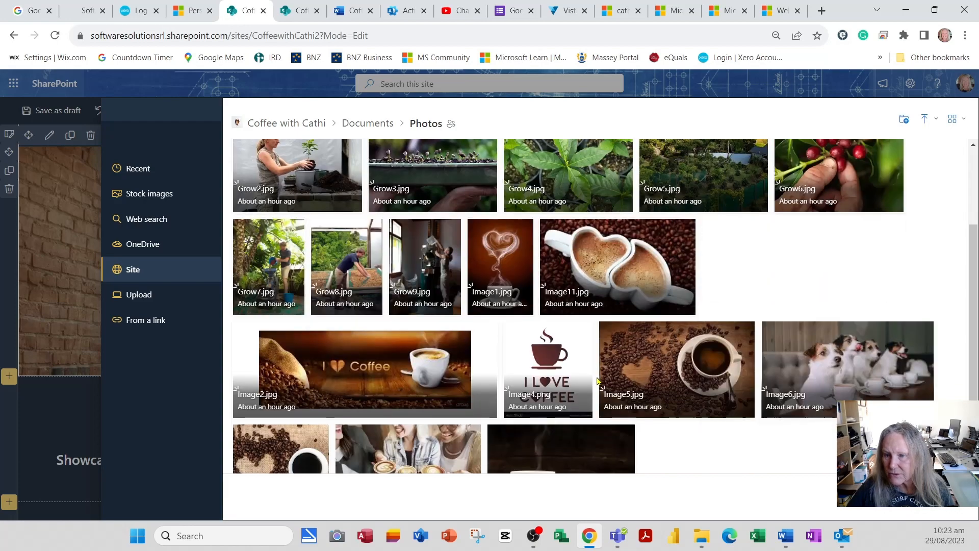
click(820, 368)
click(888, 497)
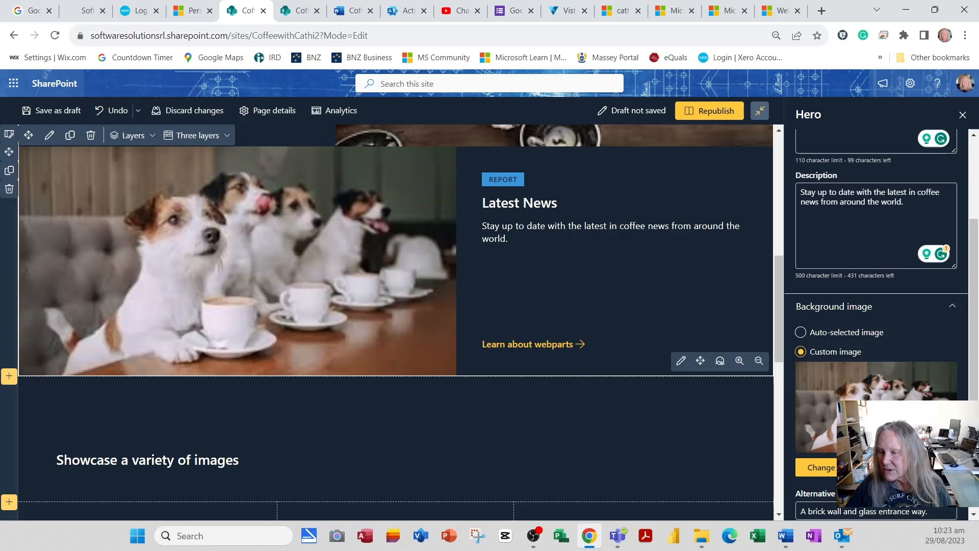
Step: Change the hero's topic heading from Report to NEWS, then move to the Documentation Files tab
scroll(877, 327, down, 1)
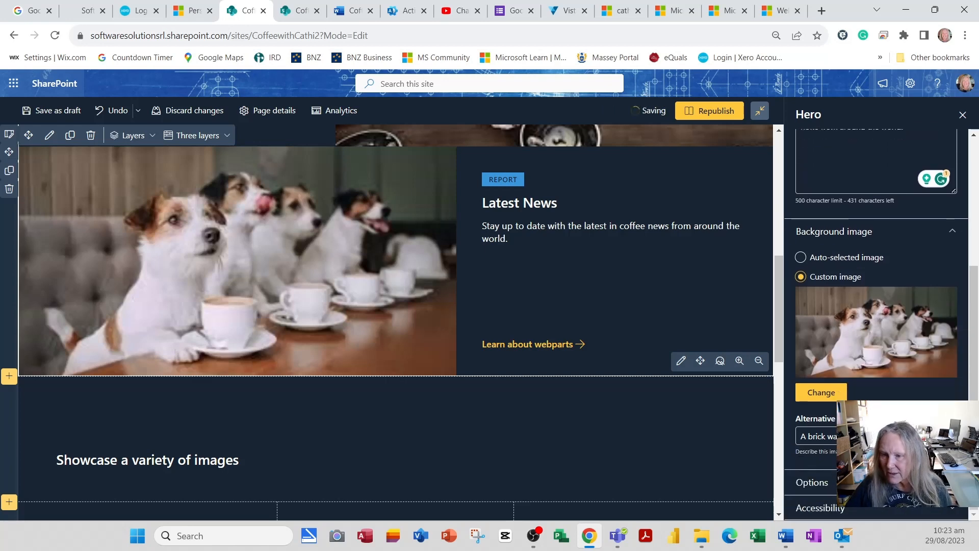
click(812, 482)
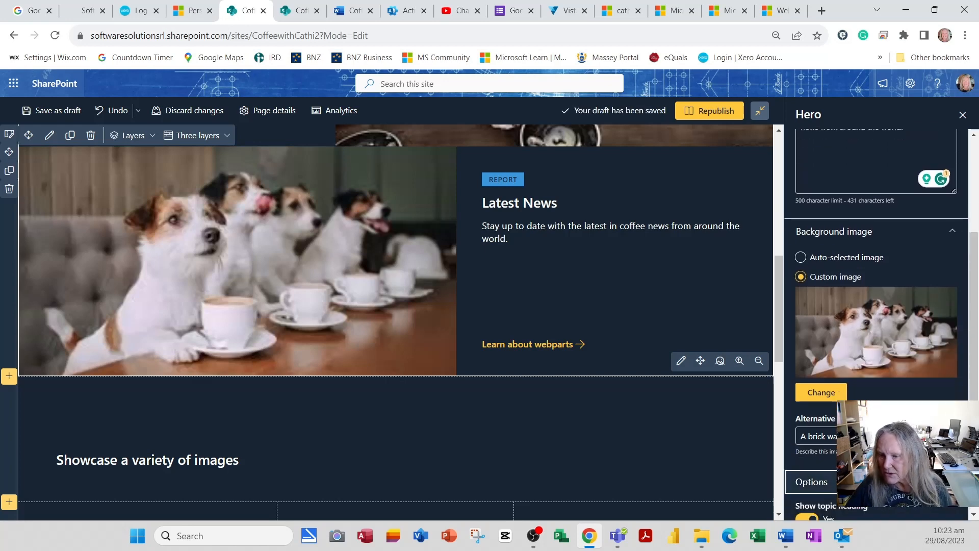
scroll(878, 403, down, 3)
drag(853, 366, 686, 368)
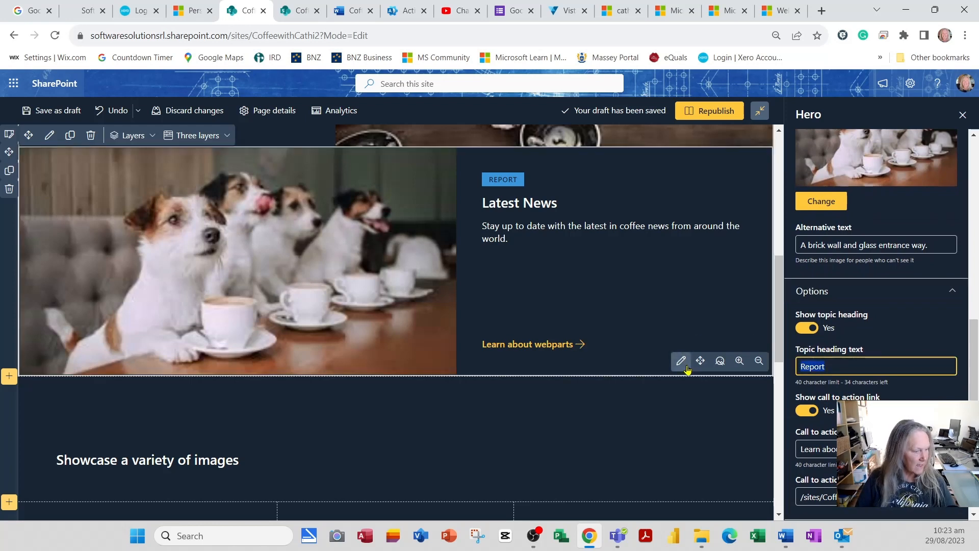
text(NEWS)
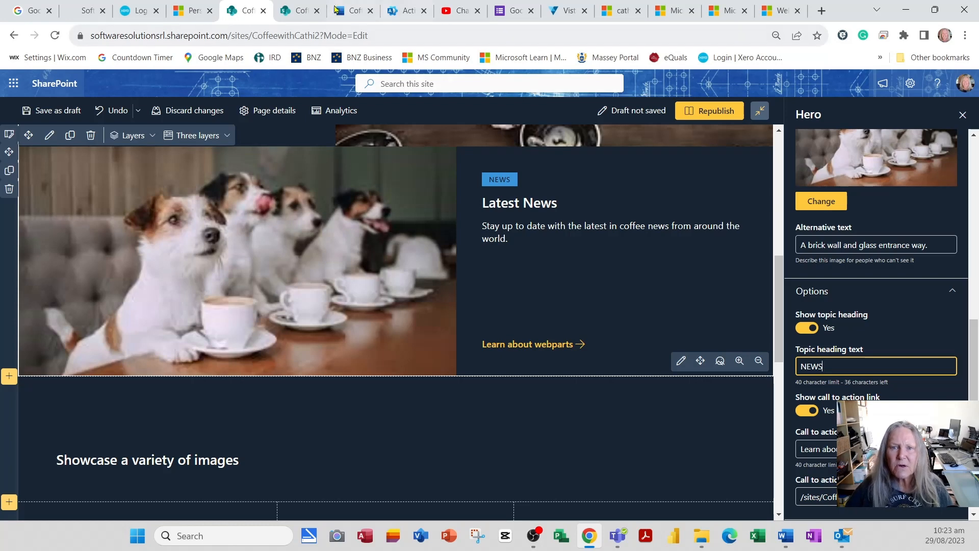
click(294, 12)
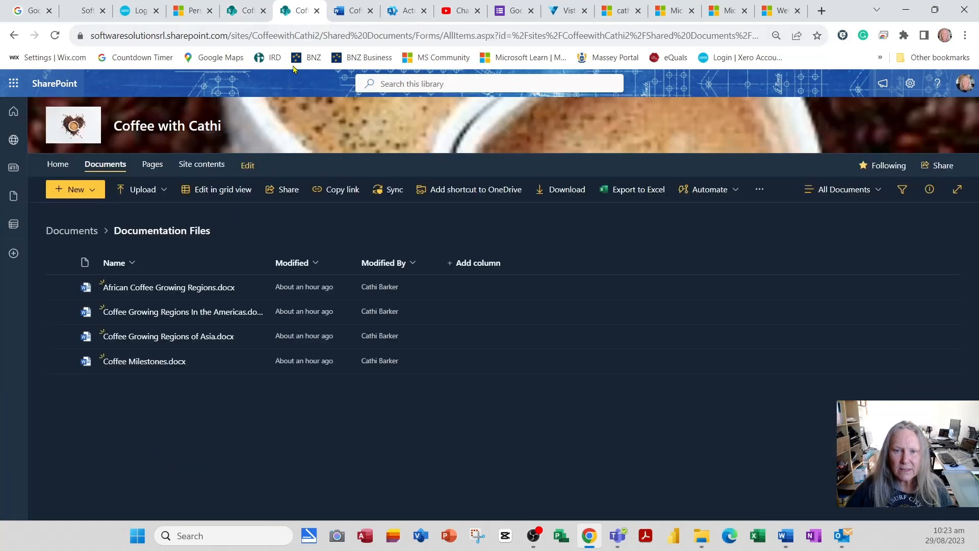
Step: Copy the link to Coffee-News.aspx from the Pages list and return to the home page editor
click(162, 174)
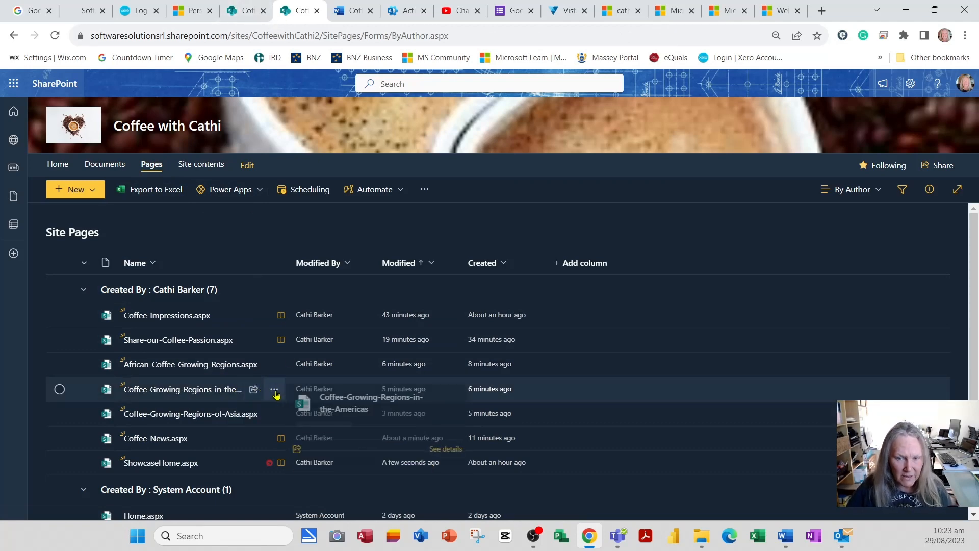
scroll(277, 397, down, 1)
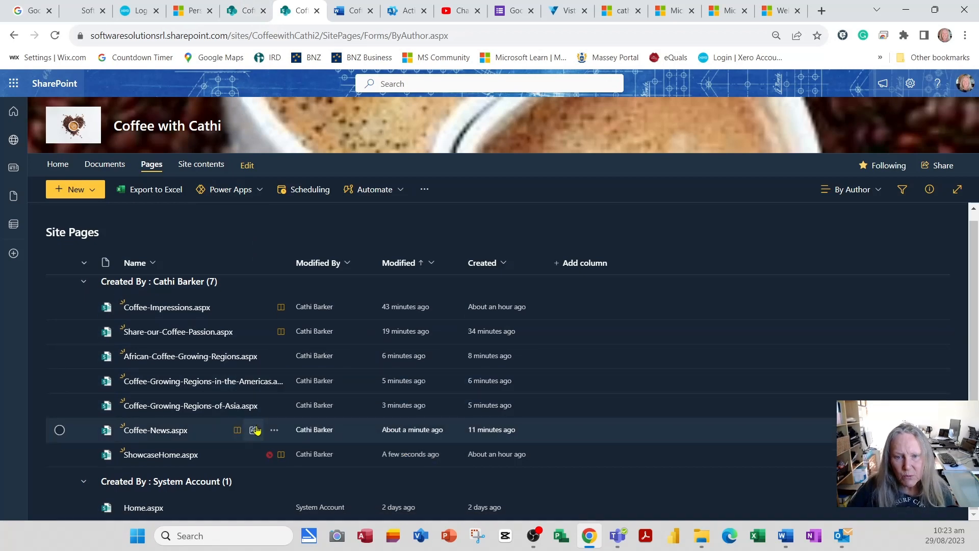
click(60, 430)
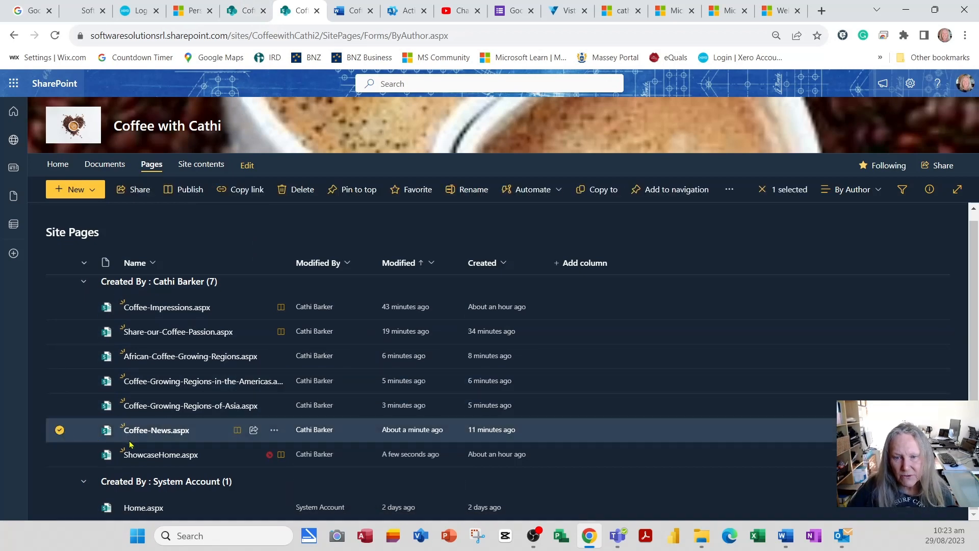
click(274, 430)
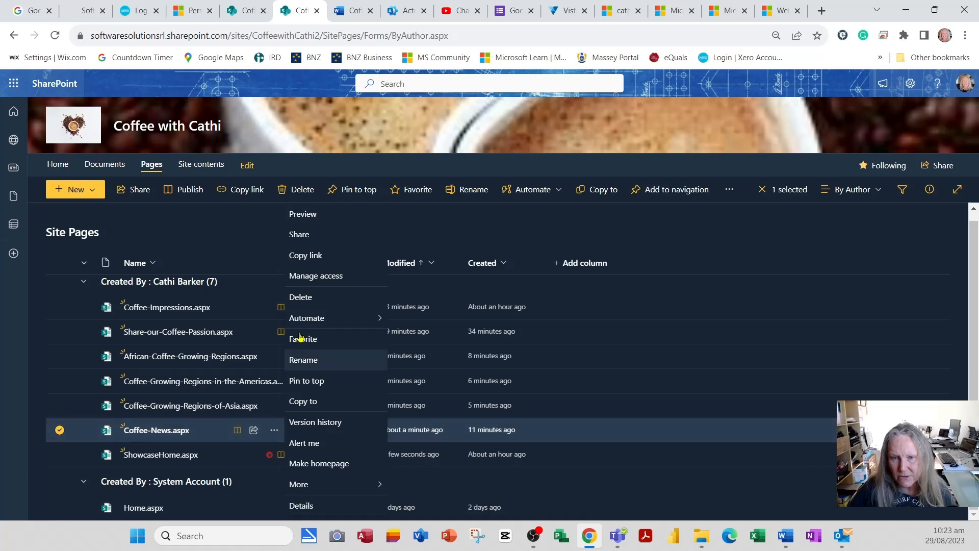
click(312, 257)
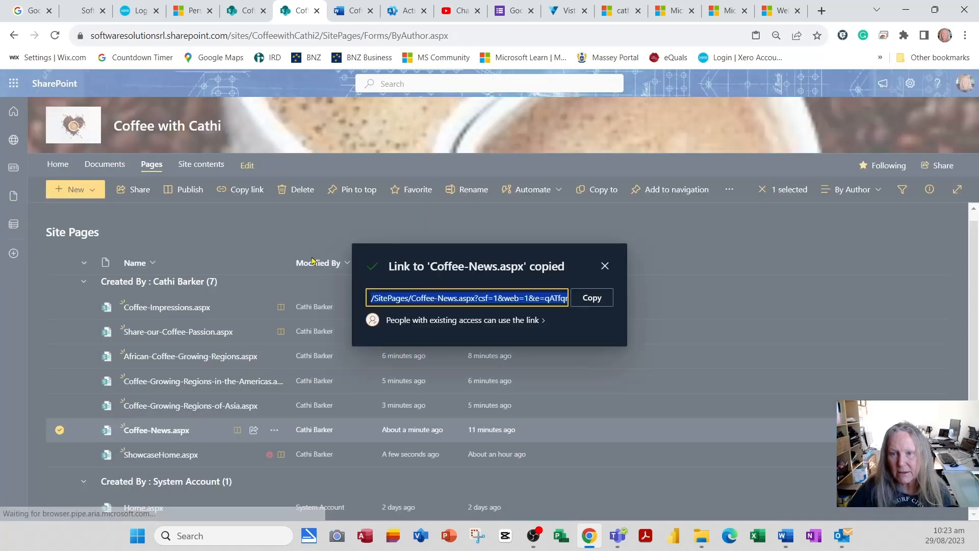
click(586, 298)
click(605, 267)
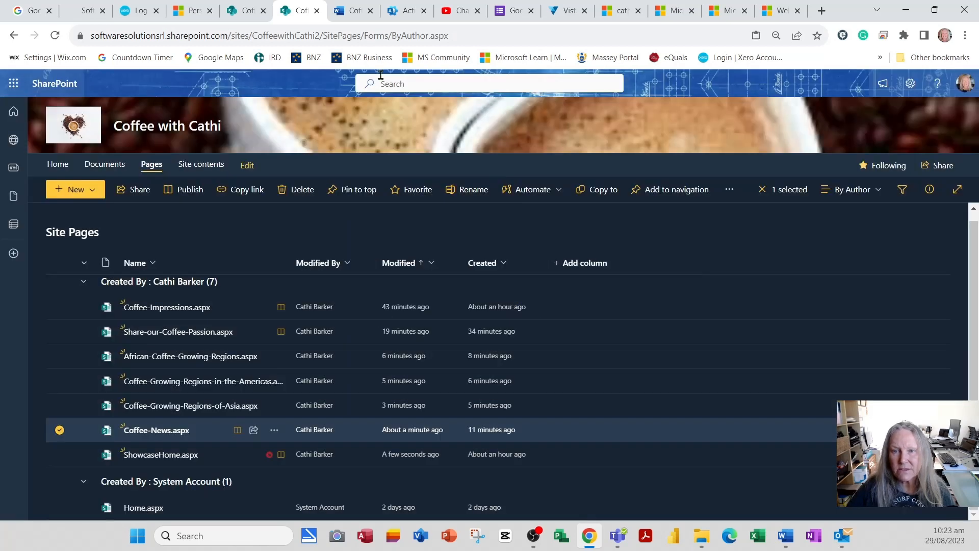
click(249, 13)
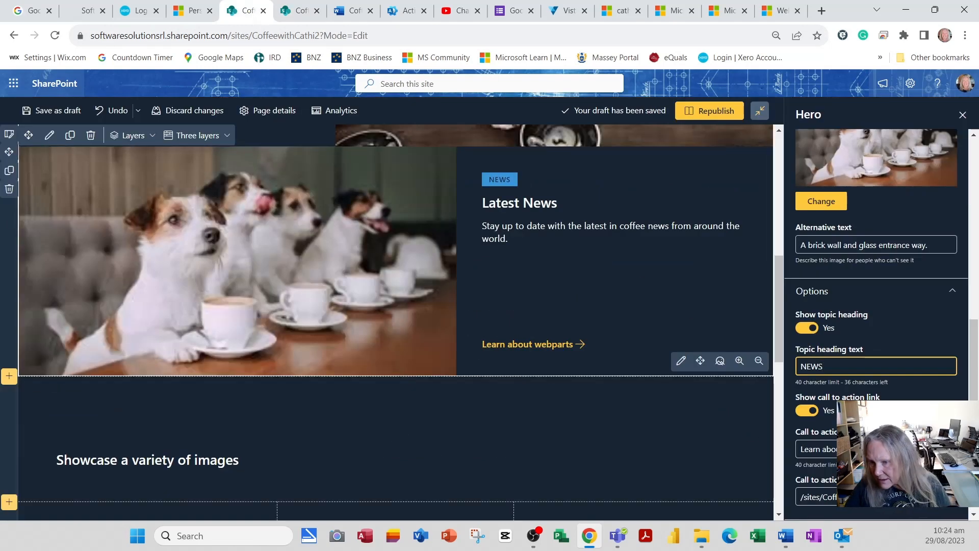
Step: Replace the call-to-action link with the copied Coffee-News page URL
drag(934, 497, 737, 499)
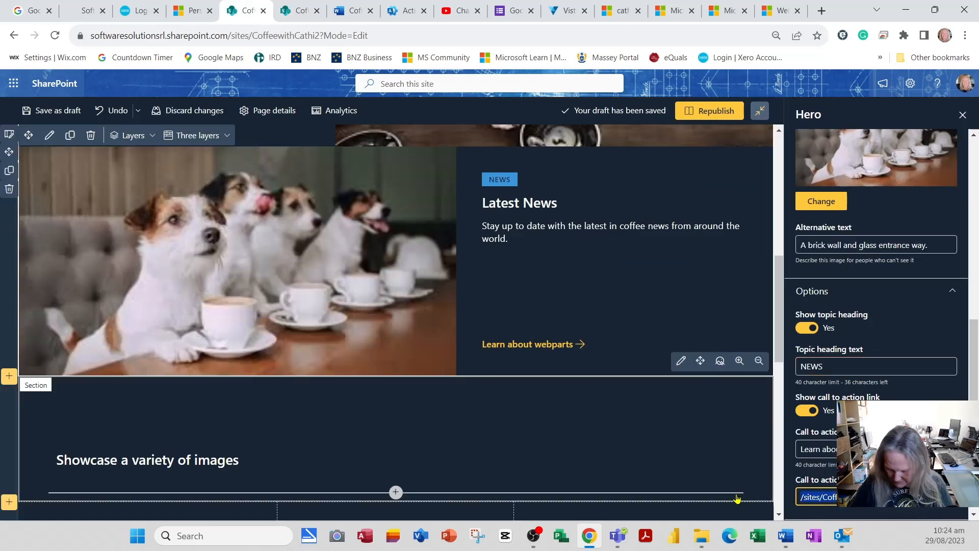
key(Delete)
key(ctrl+v)
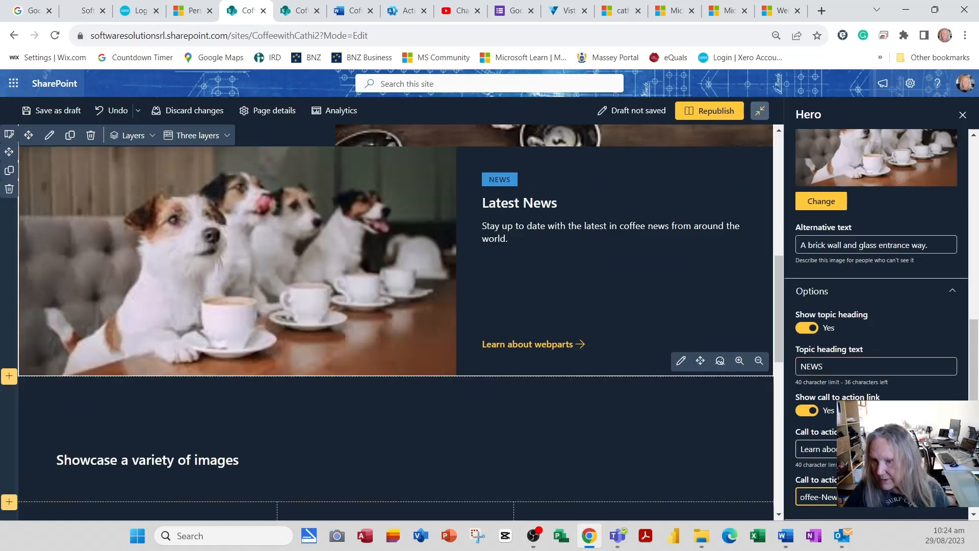
Step: Change the call-to-action text to 'Read the latest news' and save the home page as a draft
click(890, 449)
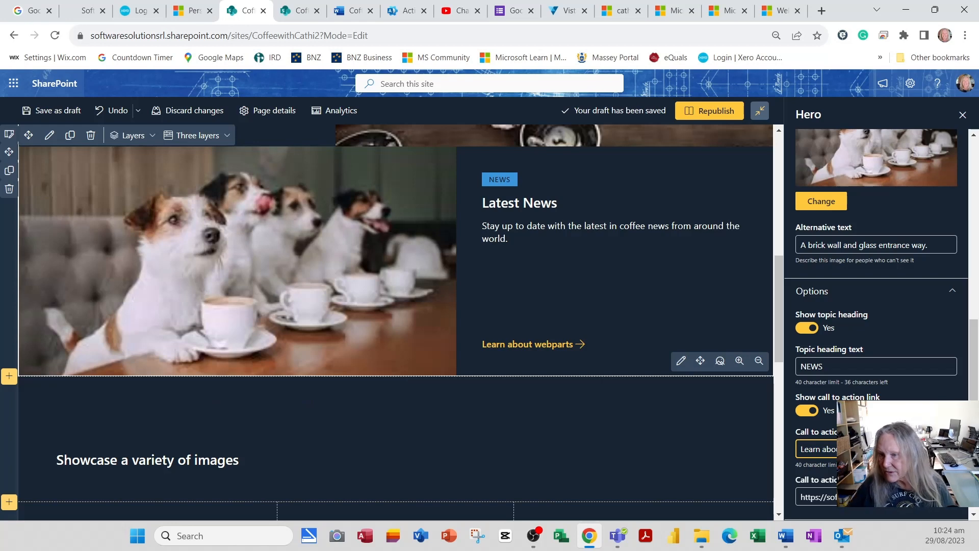
key(ctrl+a)
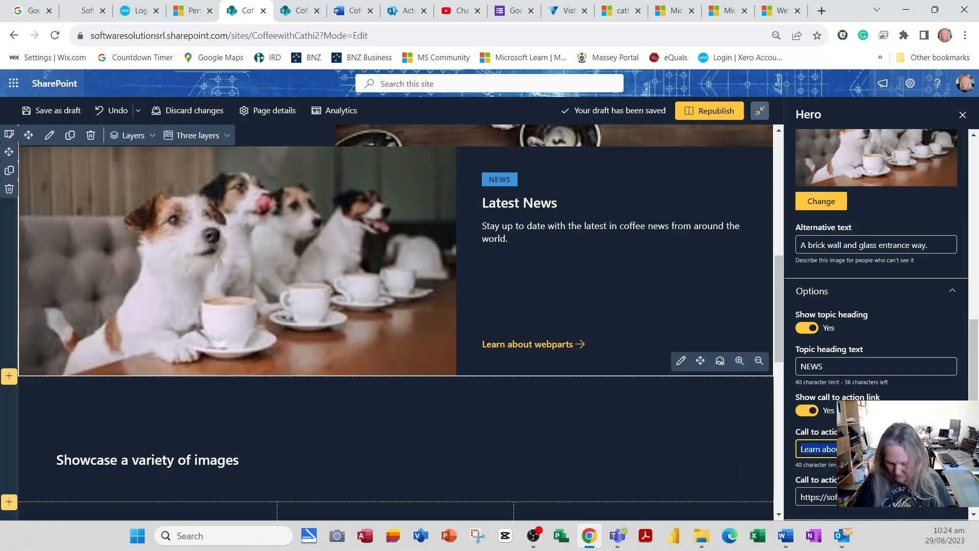
text(Read the latest news)
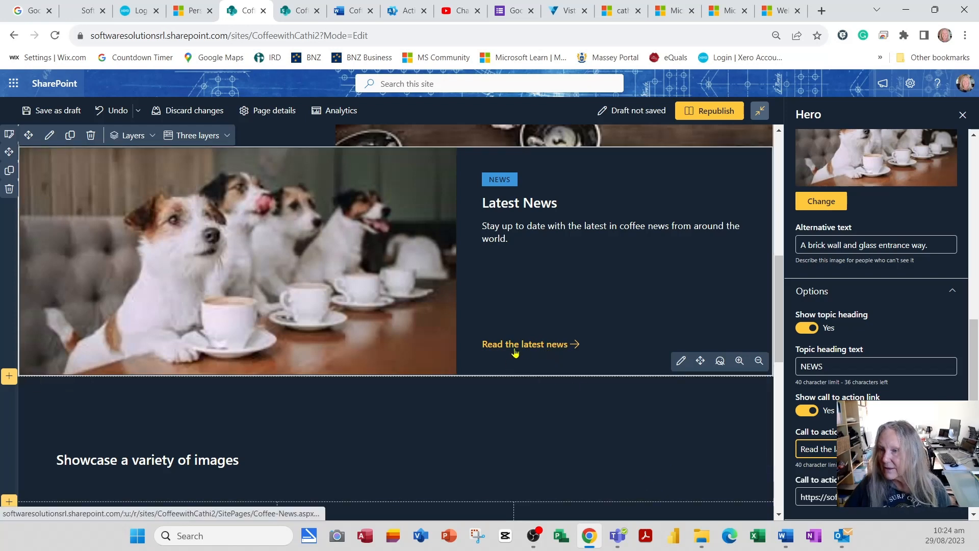
click(963, 115)
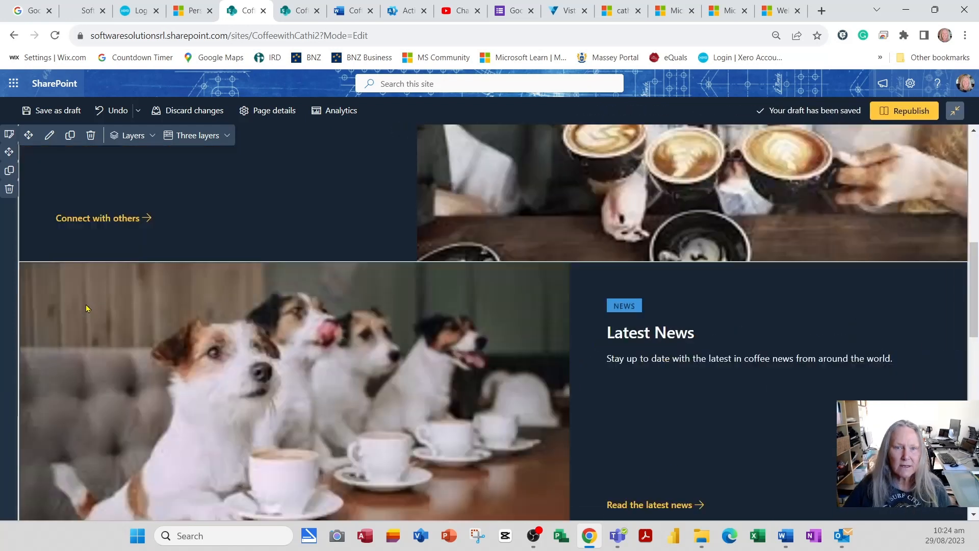
click(58, 111)
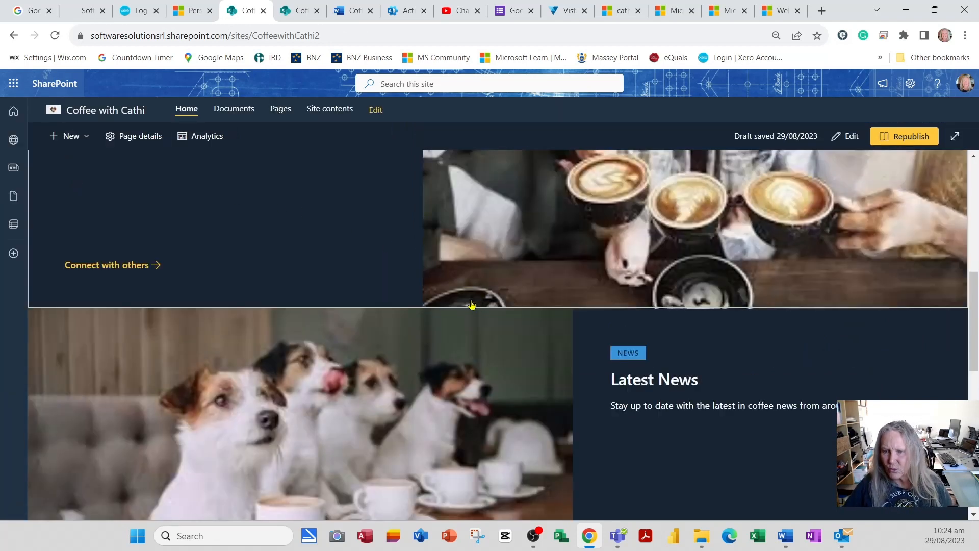
key(ctrl+minus)
ctrl+scroll(472, 304, down, 3)
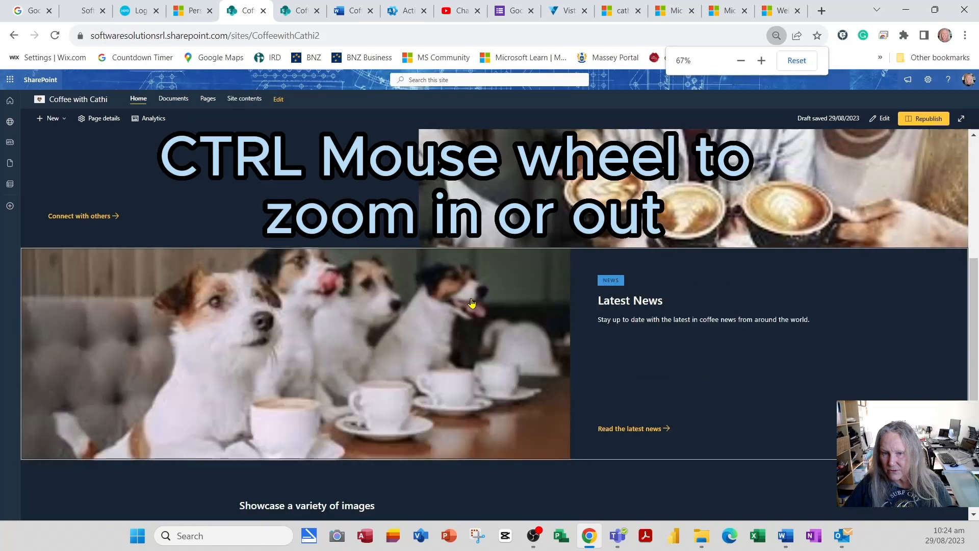
ctrl+scroll(471, 301, down, 1)
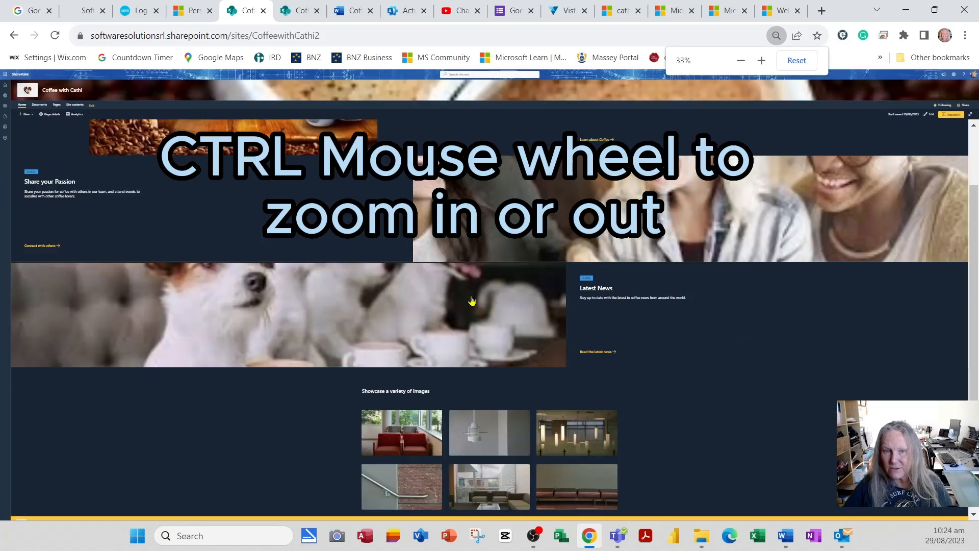
ctrl+scroll(472, 301, up, 1)
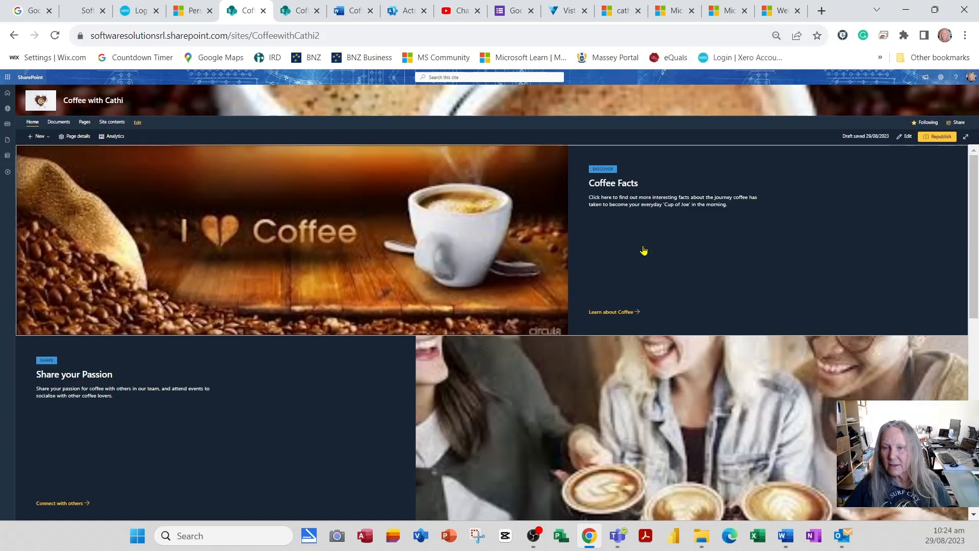
scroll(670, 248, down, 2)
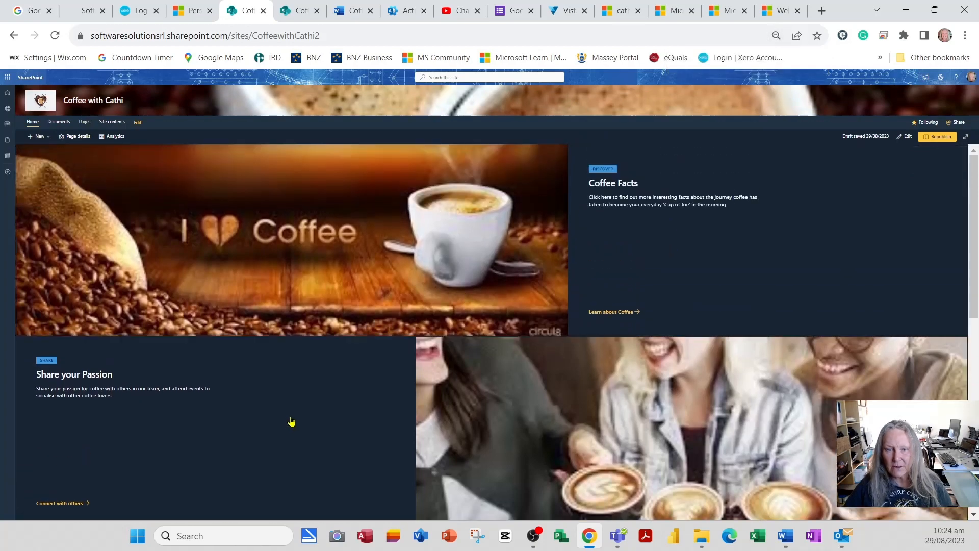
scroll(565, 213, down, 5)
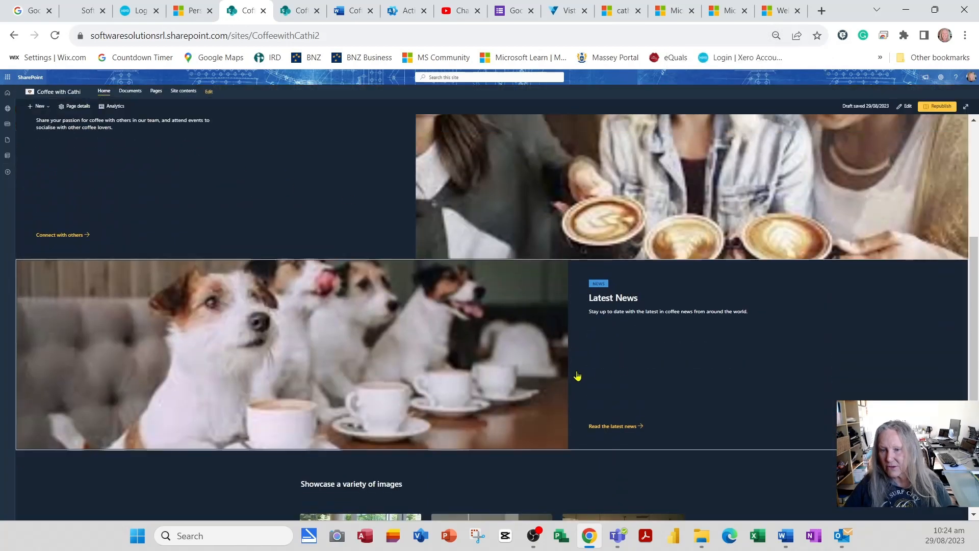
click(624, 304)
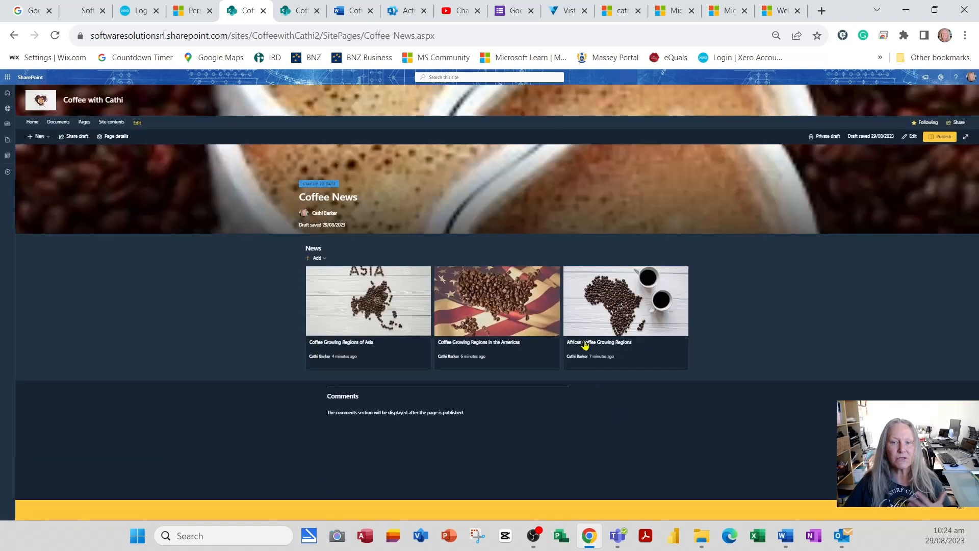
click(15, 36)
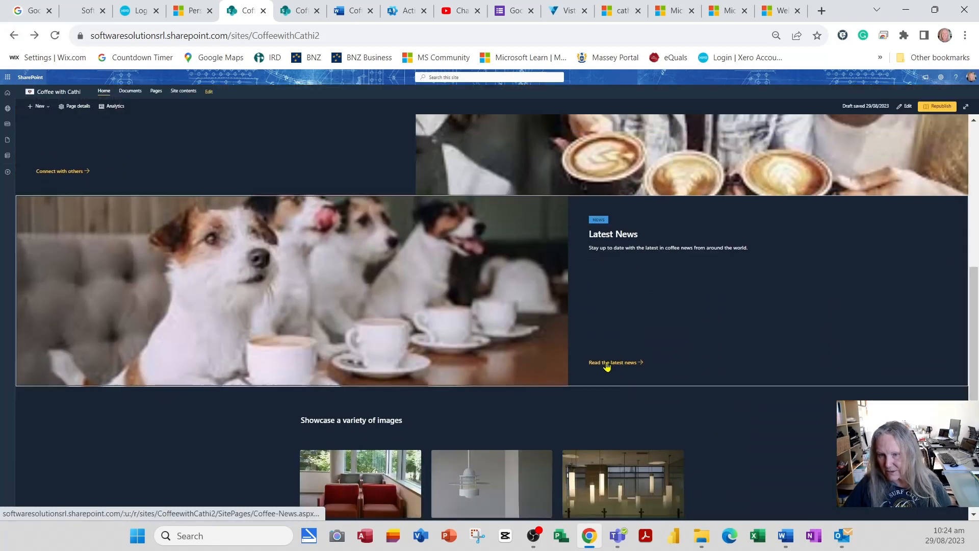
click(607, 363)
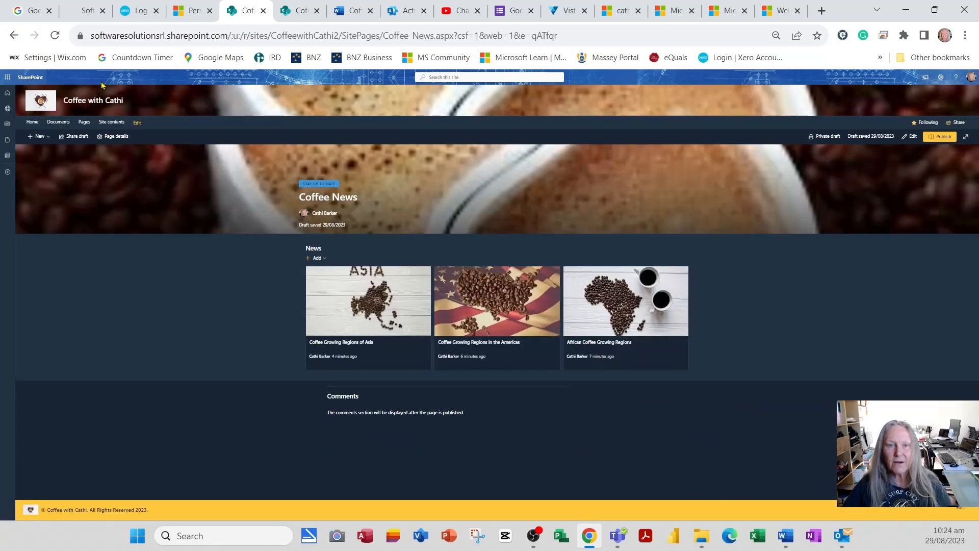
click(15, 36)
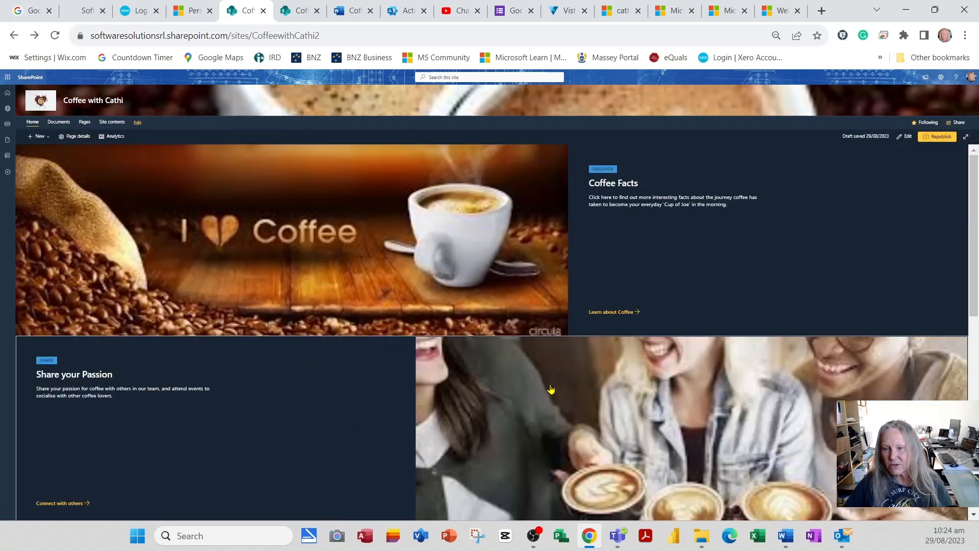
key(ctrl+plus)
key(ctrl+plus)
key(ctrl+plus)
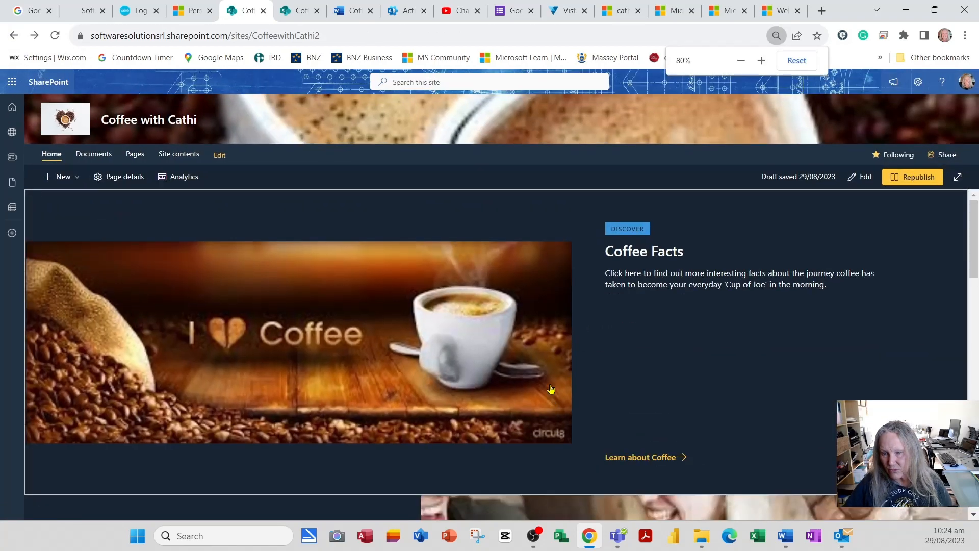
key(ctrl+plus)
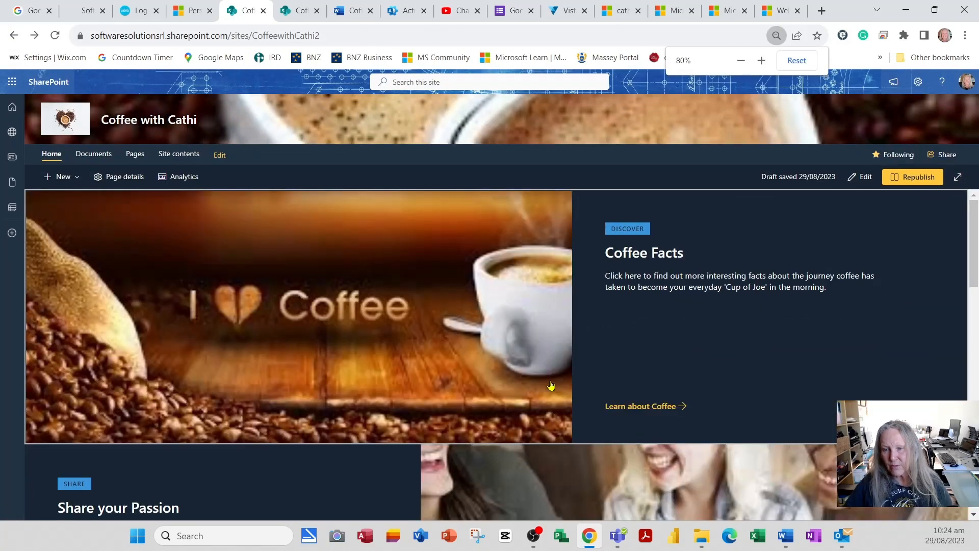
key(ctrl+minus)
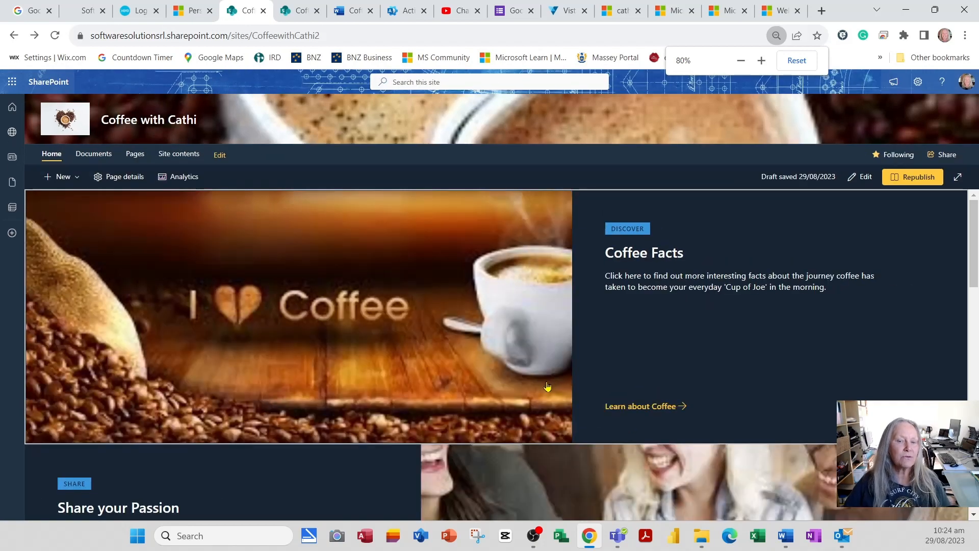
scroll(535, 387, down, 8)
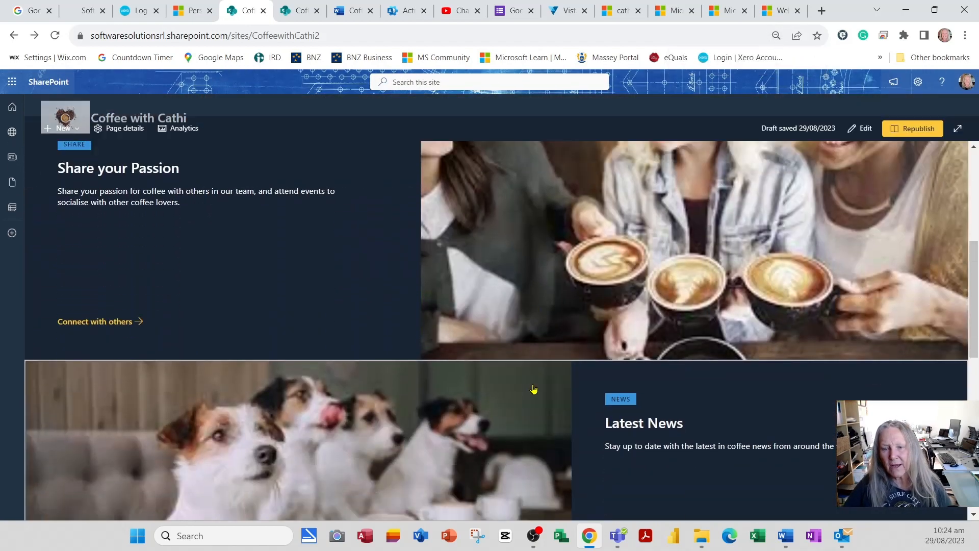
scroll(533, 376, down, 5)
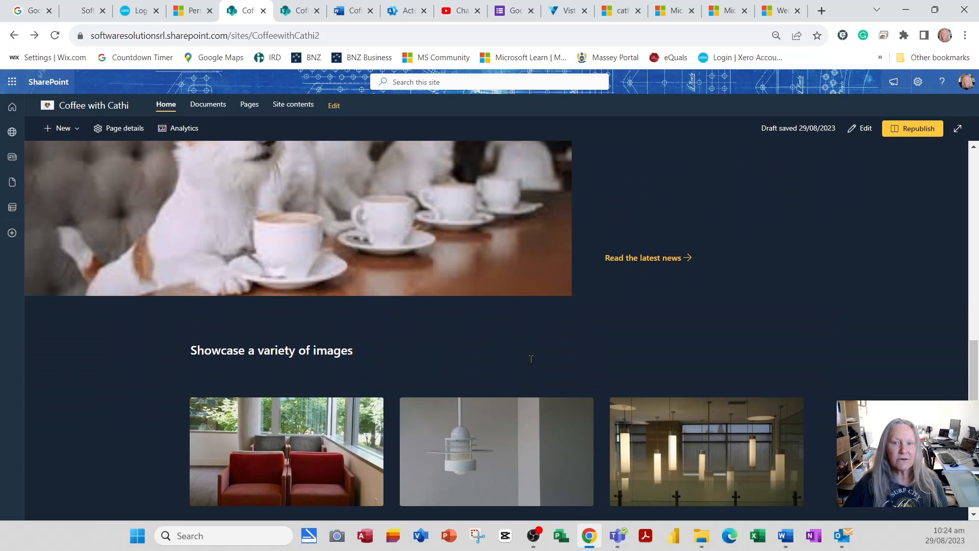
scroll(531, 359, up, 4)
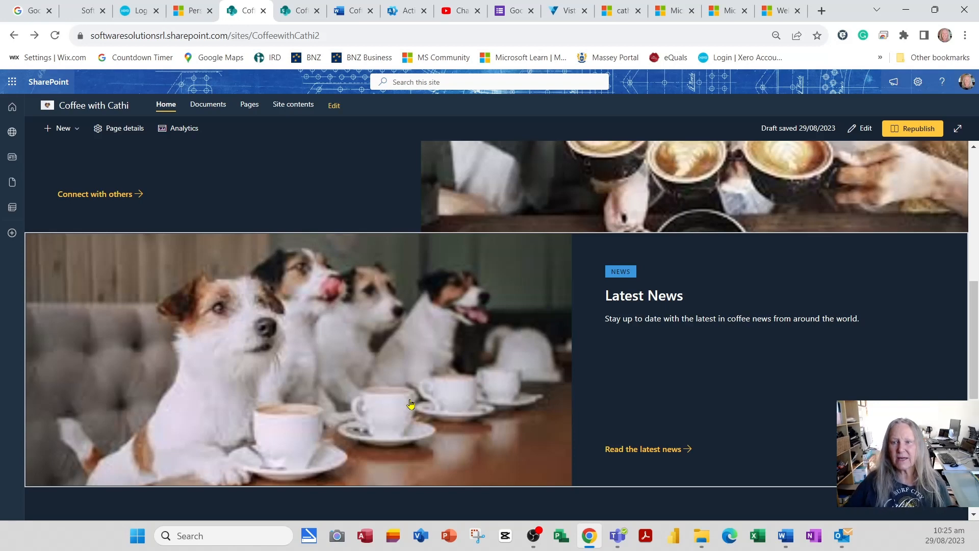
scroll(622, 371, up, 5)
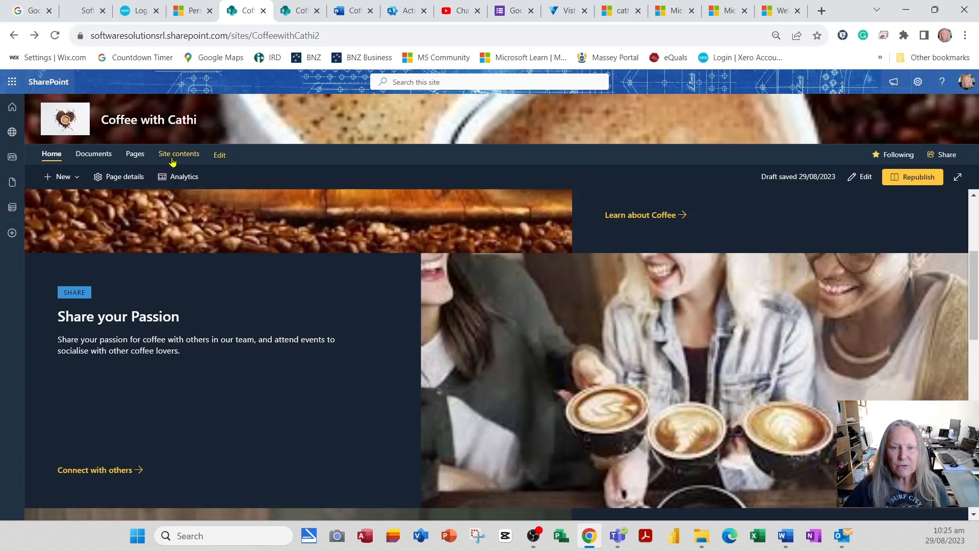
Step: Go from Site contents to the Site Pages library and drag the Name column wider
click(174, 154)
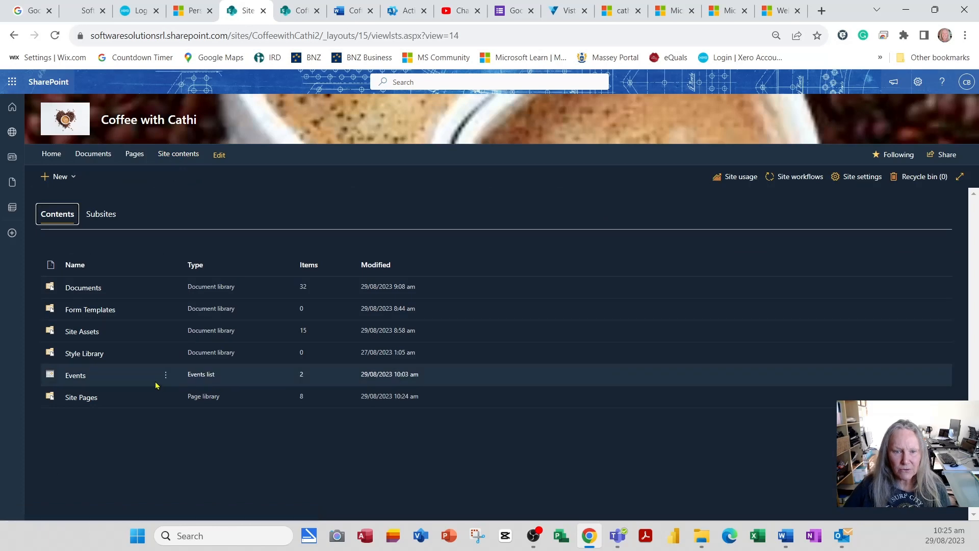
click(86, 402)
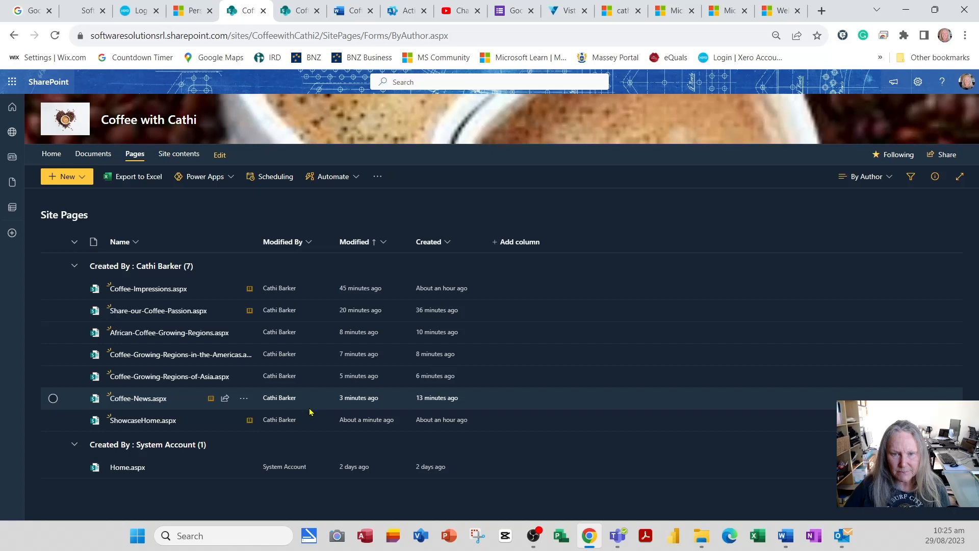
mouse_move(180, 342)
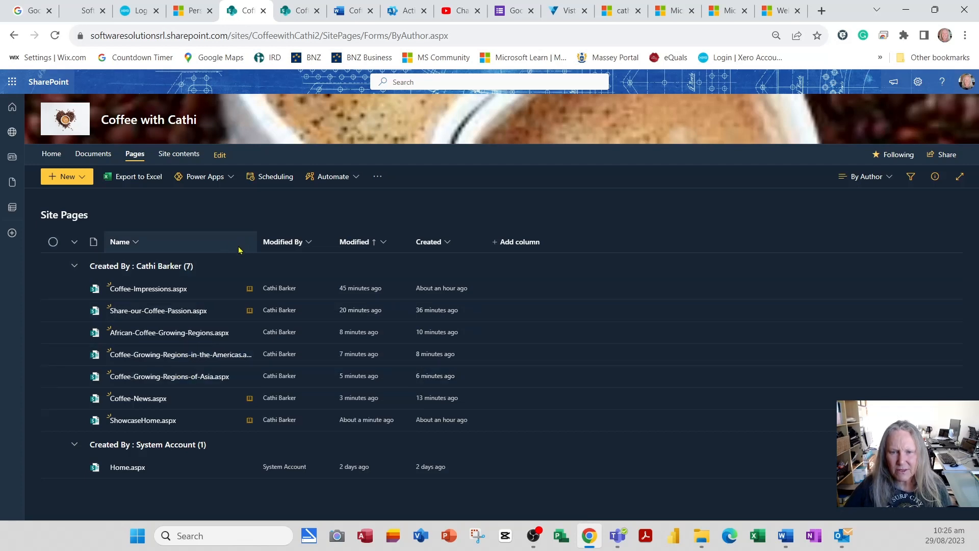
drag(258, 228, 301, 227)
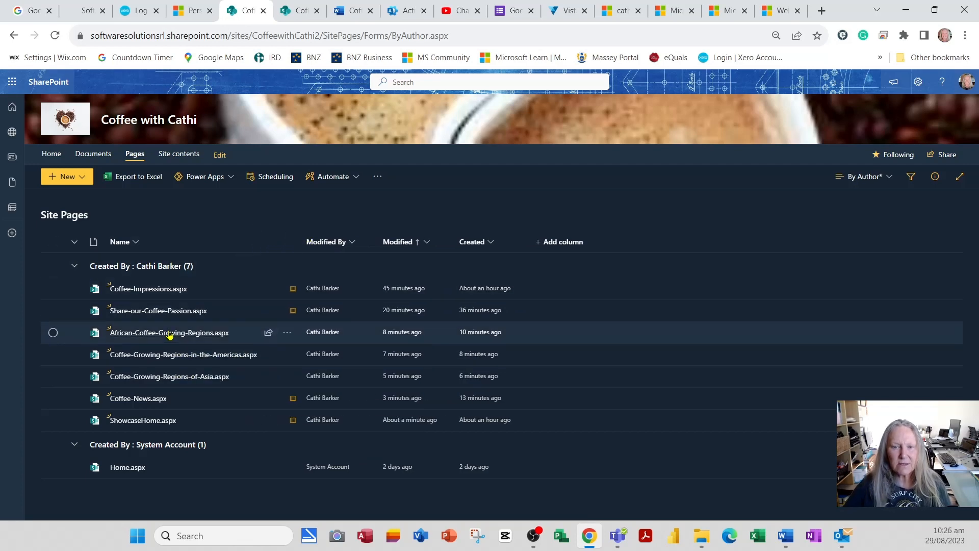
mouse_move(168, 383)
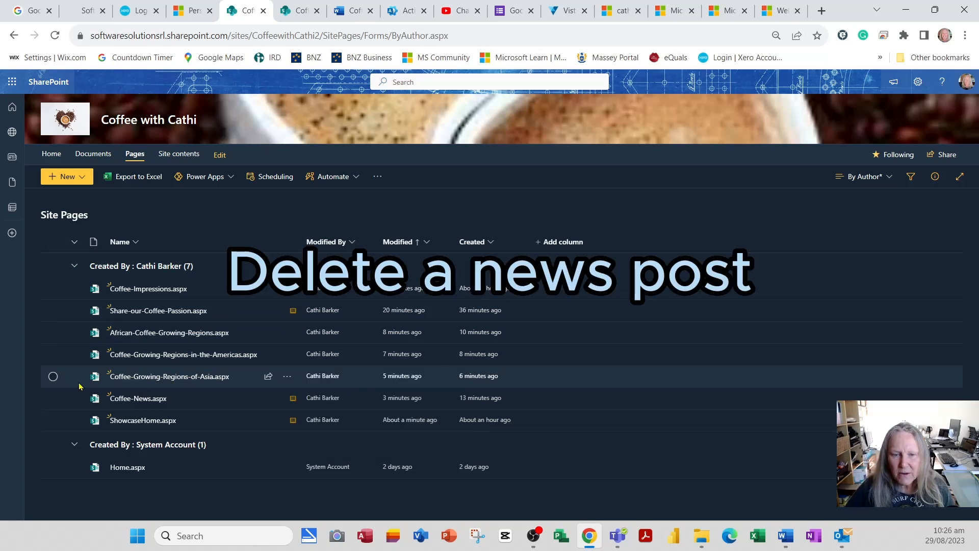
click(53, 377)
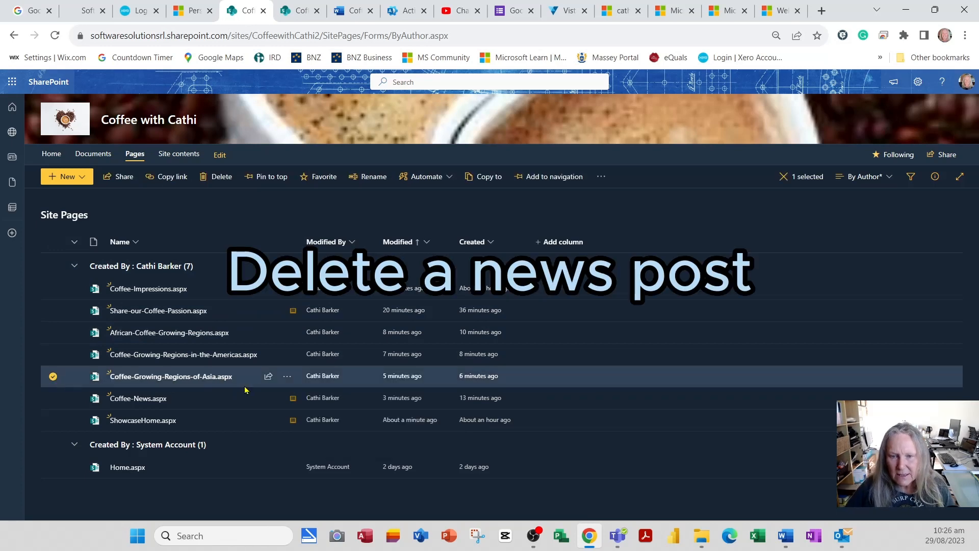
click(288, 379)
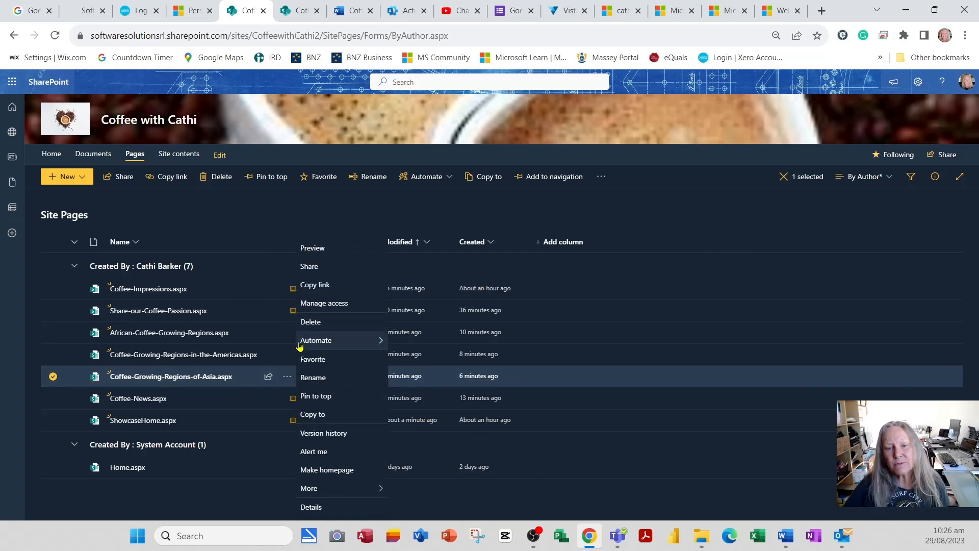
click(192, 377)
click(189, 376)
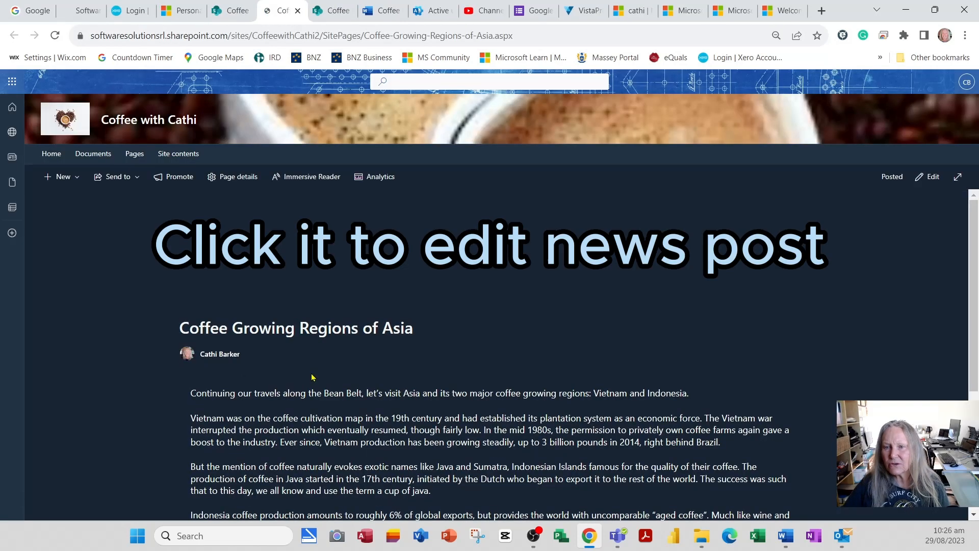
click(935, 180)
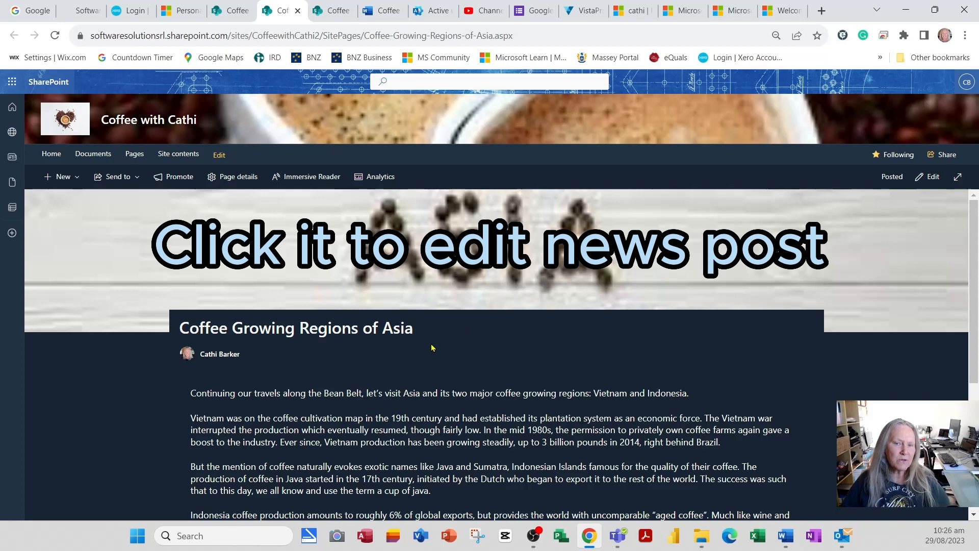
click(138, 157)
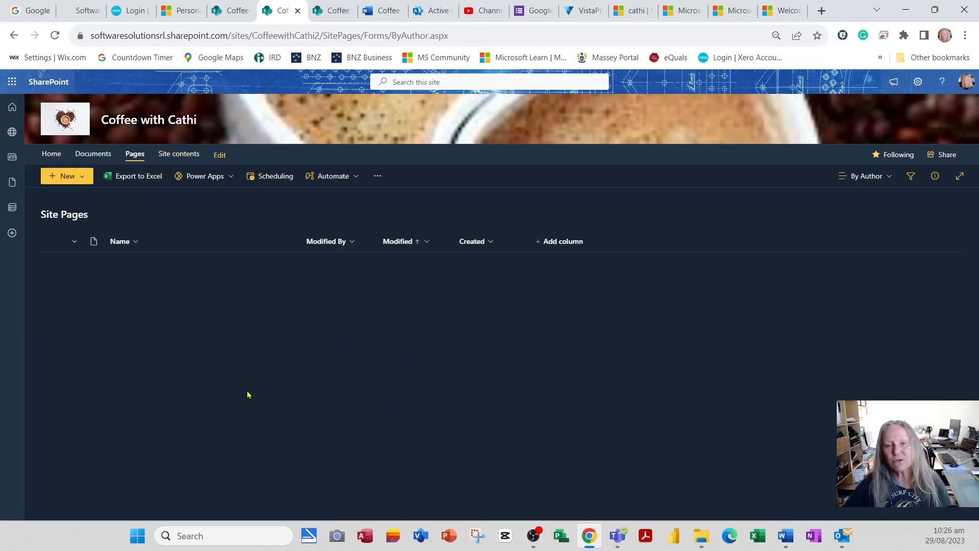